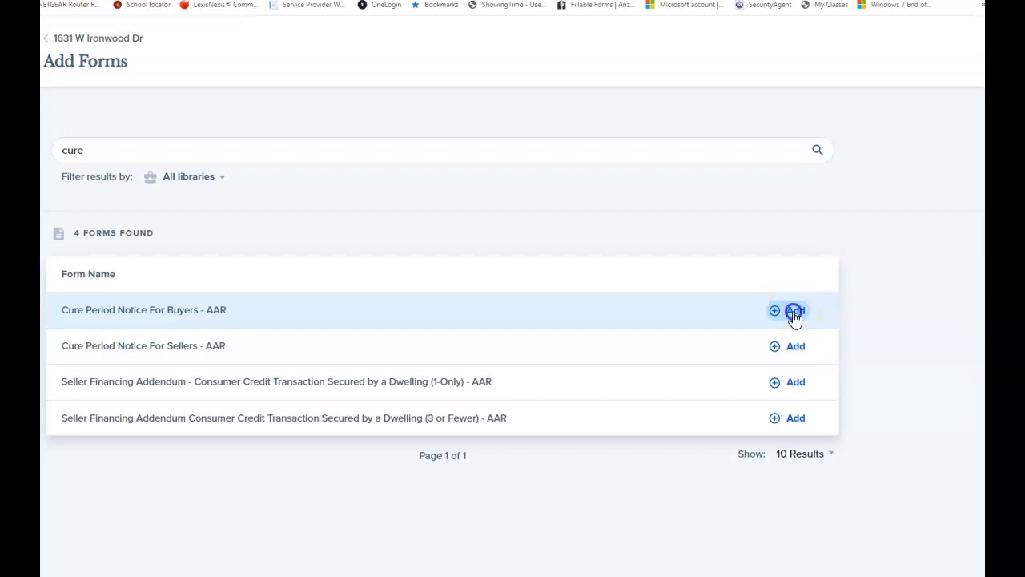
Add the Cure Period Notice For Buyers - AAR form to the file and open it for editing
click(794, 312)
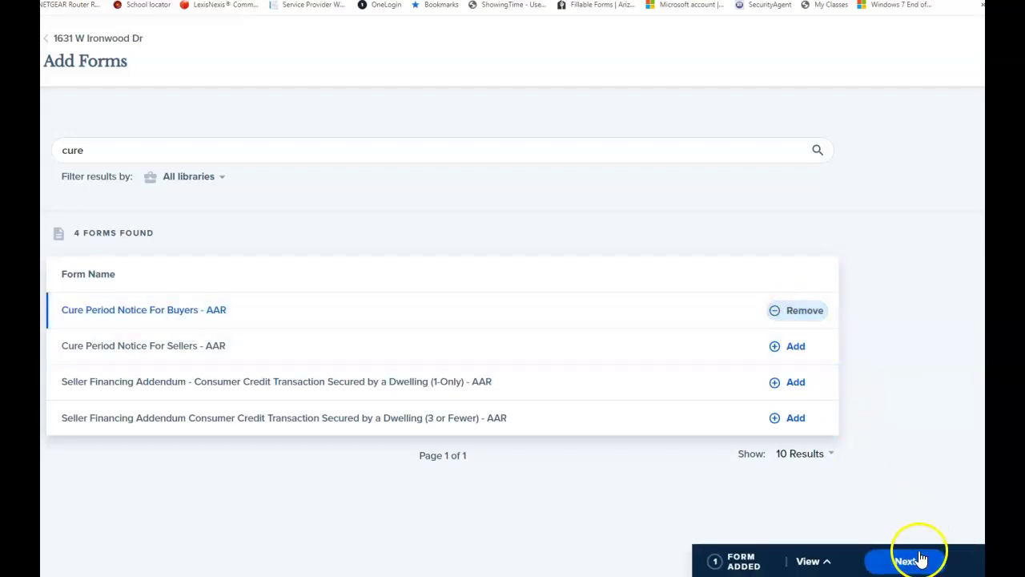
click(913, 558)
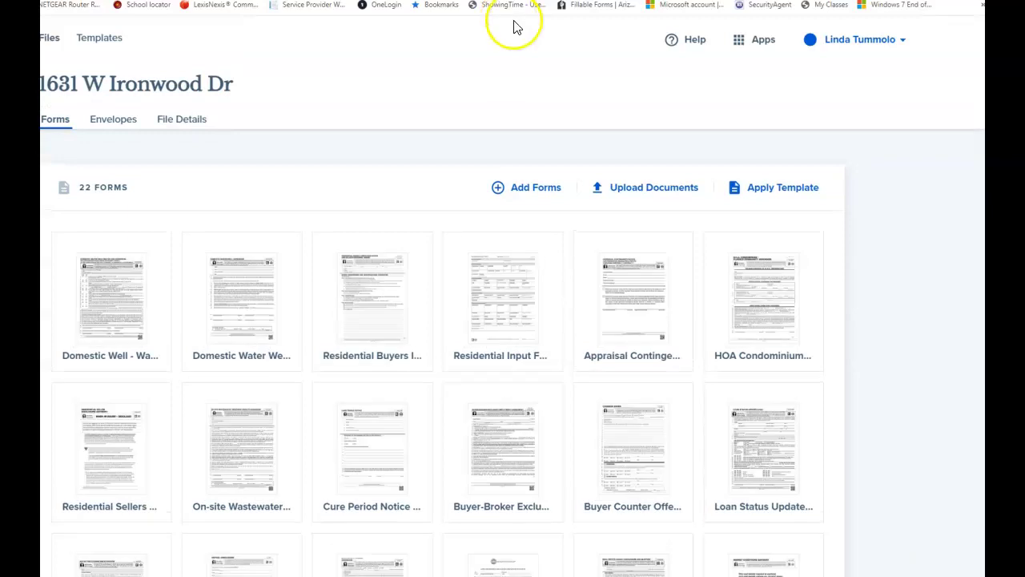
scroll(645, 207, down, 3)
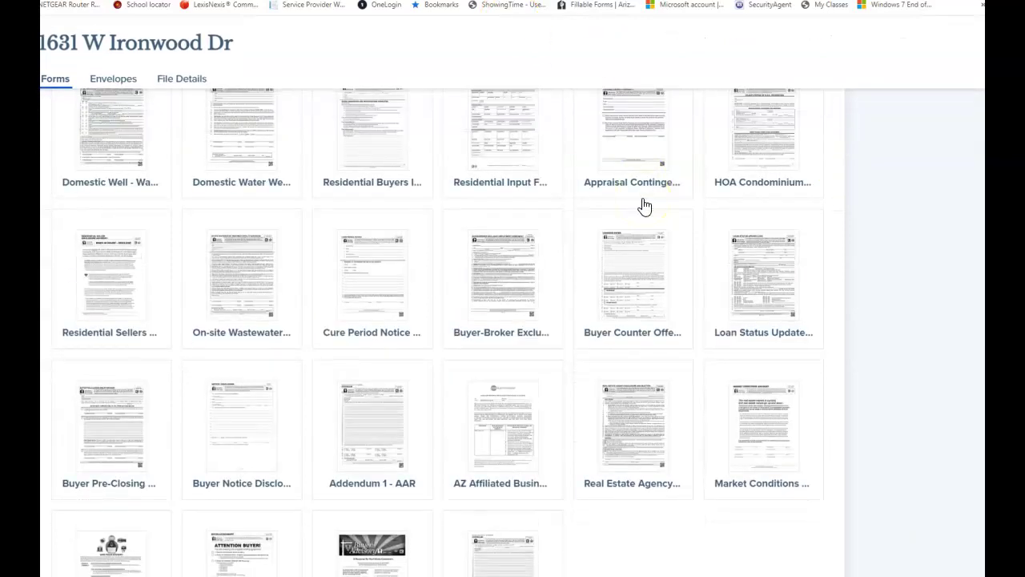
click(392, 279)
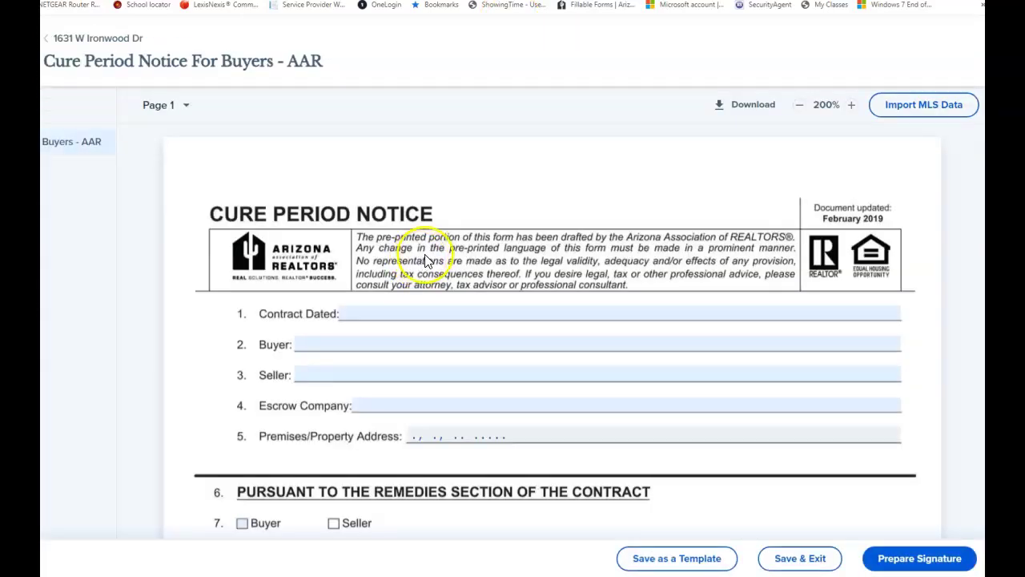
Set the notice's contract date to 01/06/2021
scroll(427, 260, down, 3)
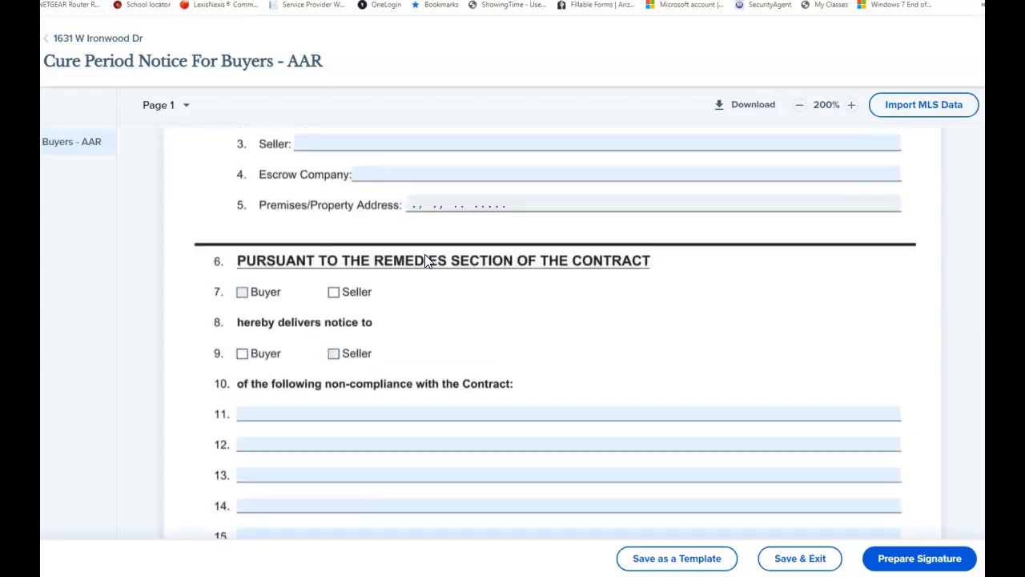
scroll(427, 260, down, 3)
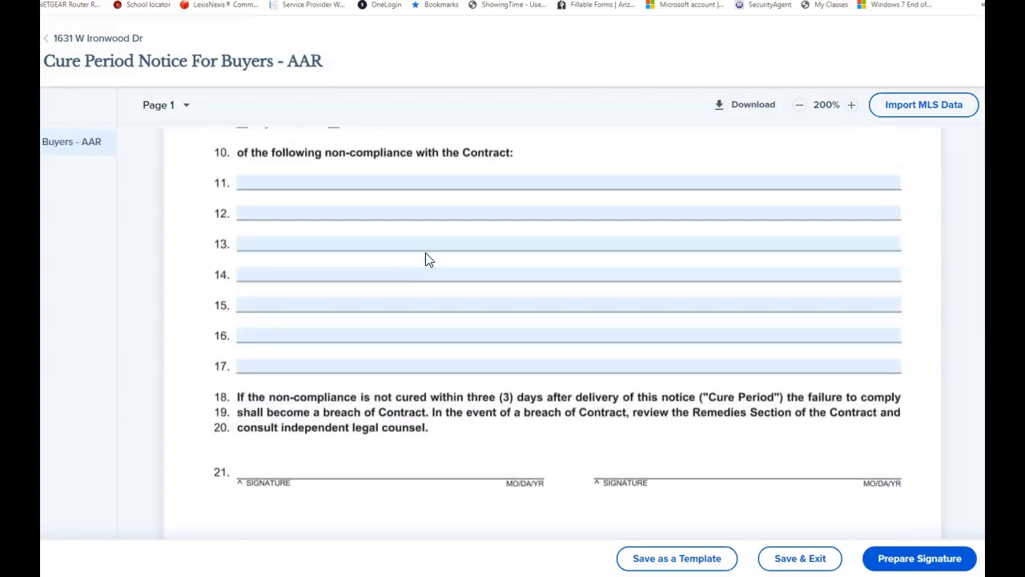
scroll(427, 254, up, 2)
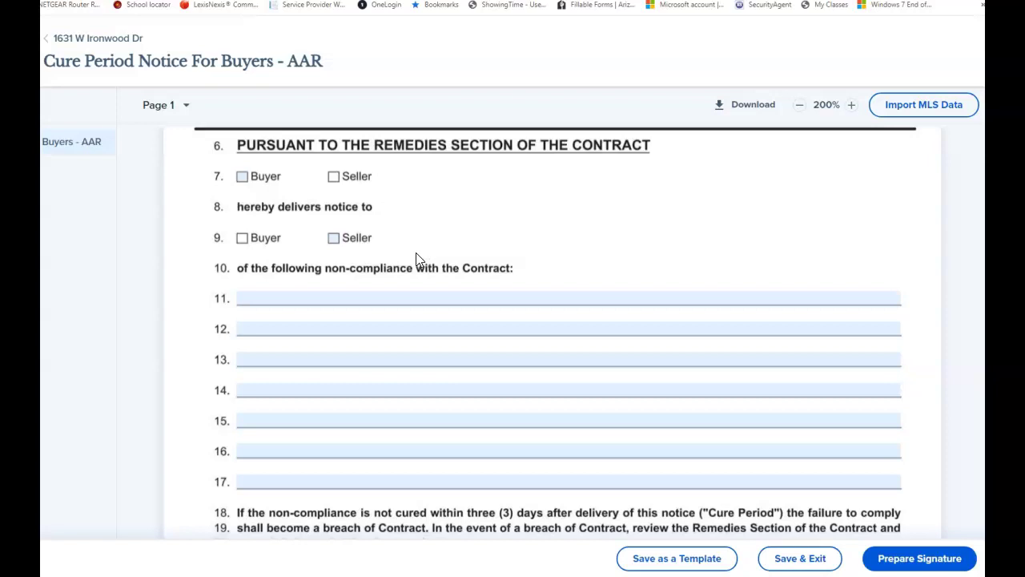
click(416, 261)
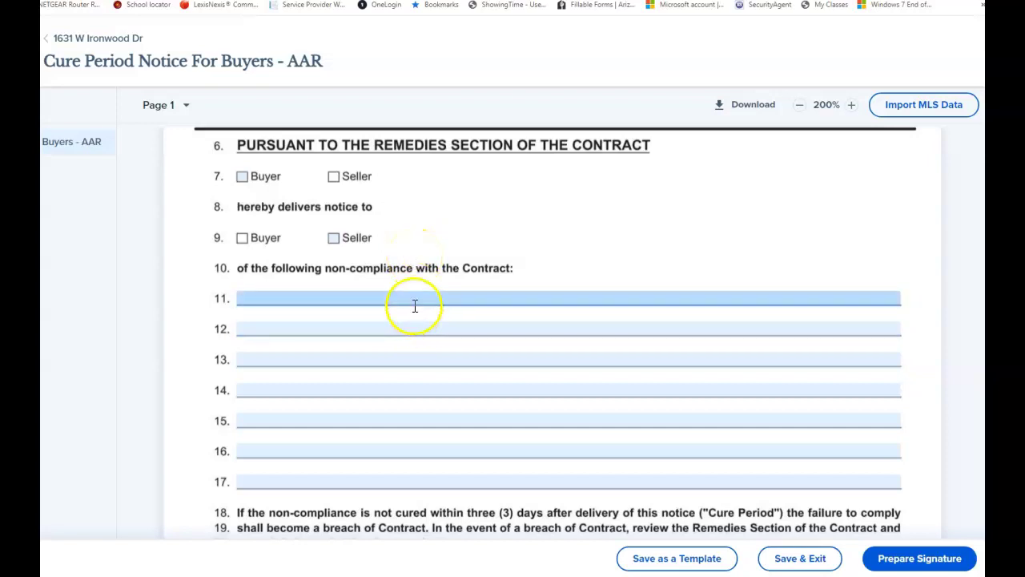
scroll(414, 308, up, 3)
scroll(415, 304, up, 2)
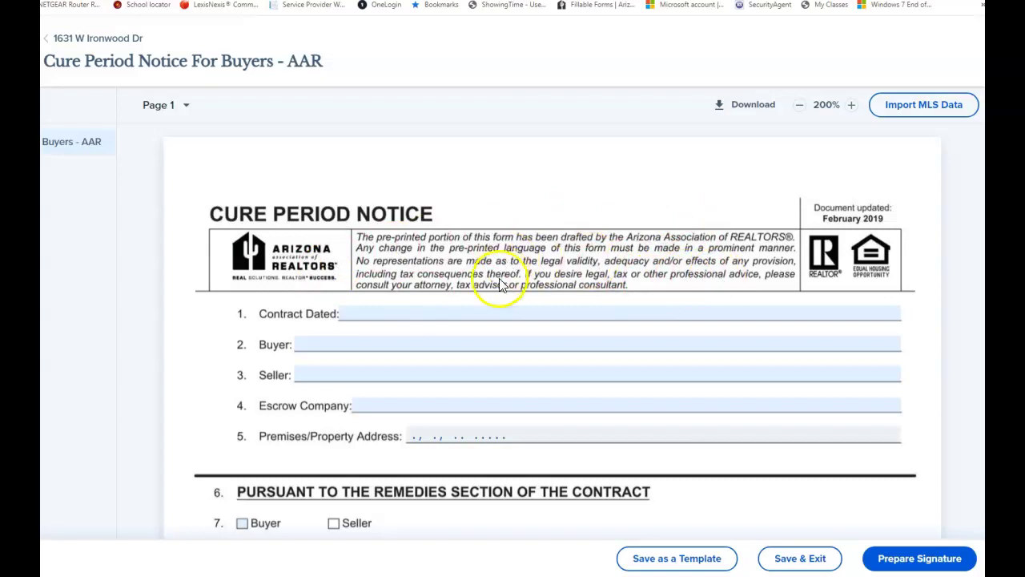
click(365, 313)
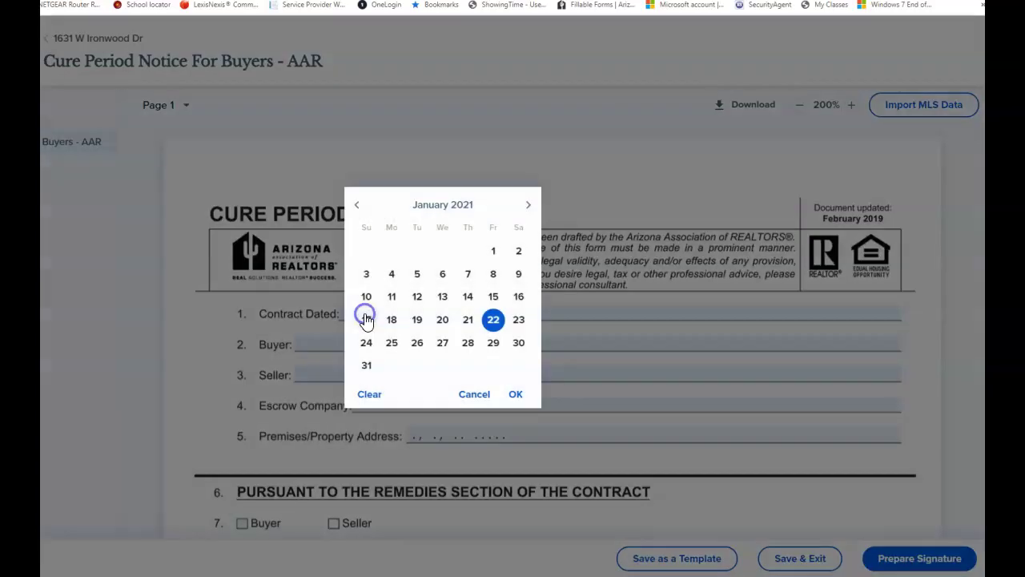
click(442, 274)
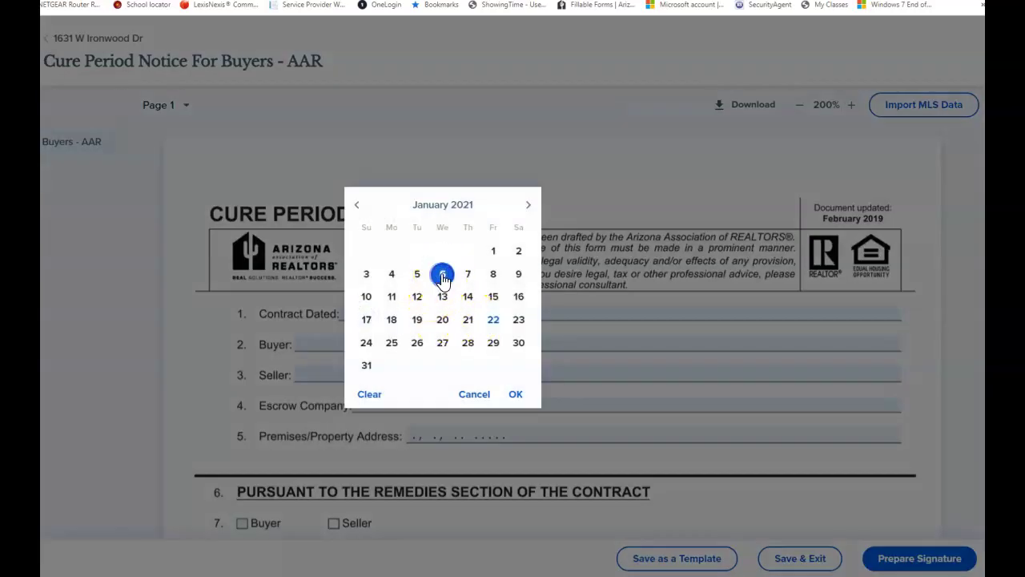
click(515, 393)
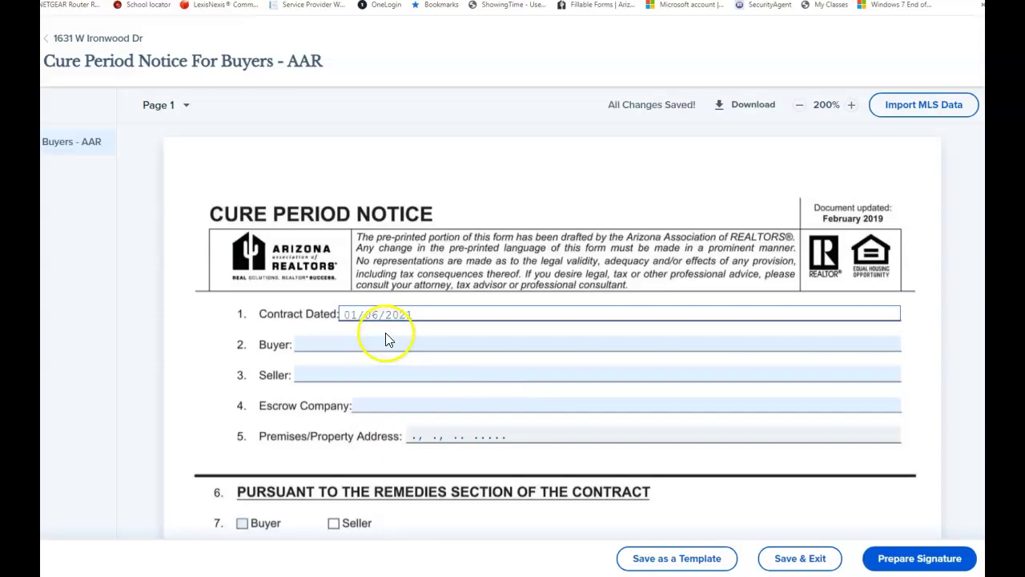
click(426, 314)
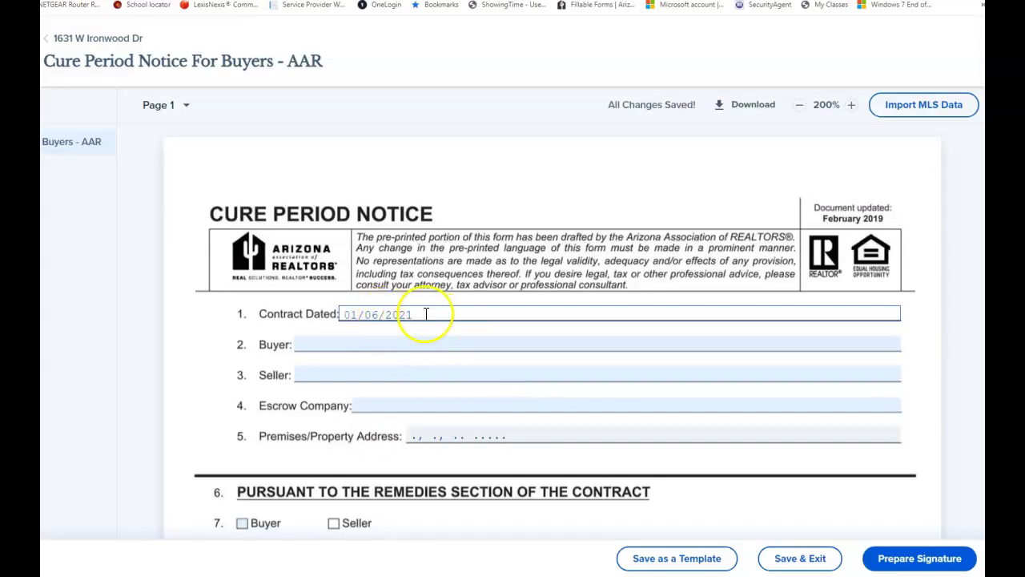
Fill in the buyer's first and last name on the notice and save the contact
click(403, 344)
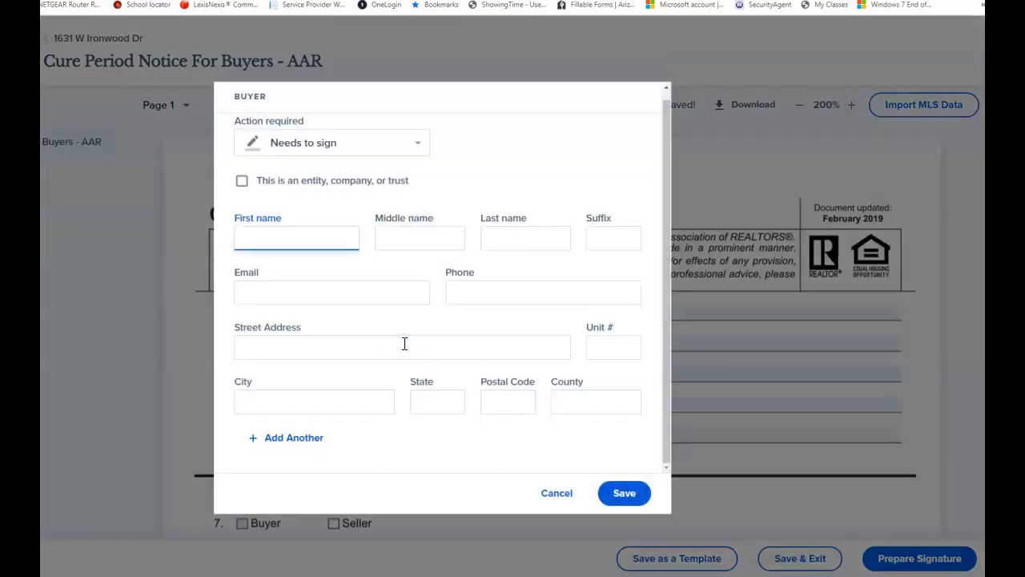
click(276, 237)
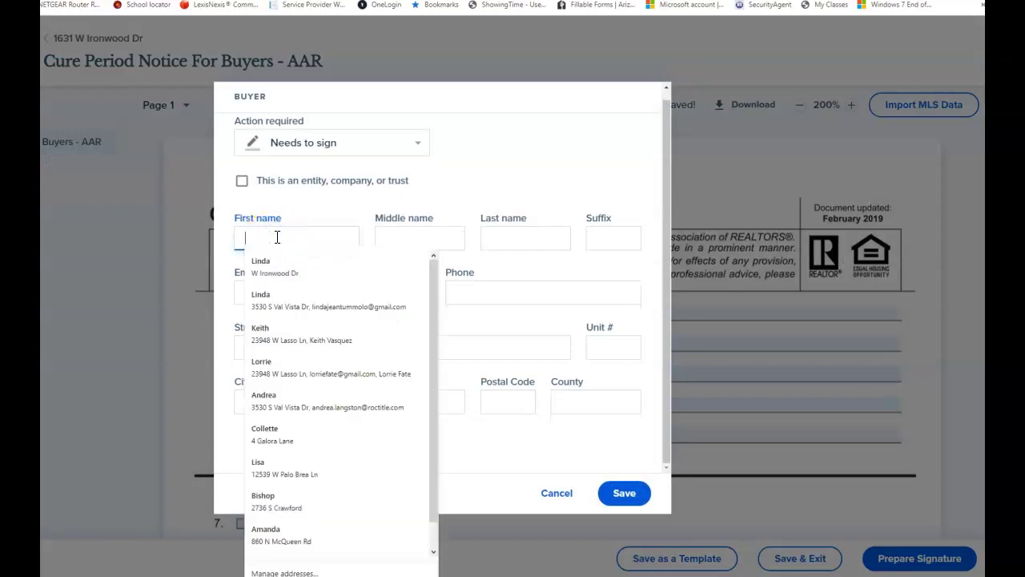
text(Joe)
key(Tab)
key(Tab)
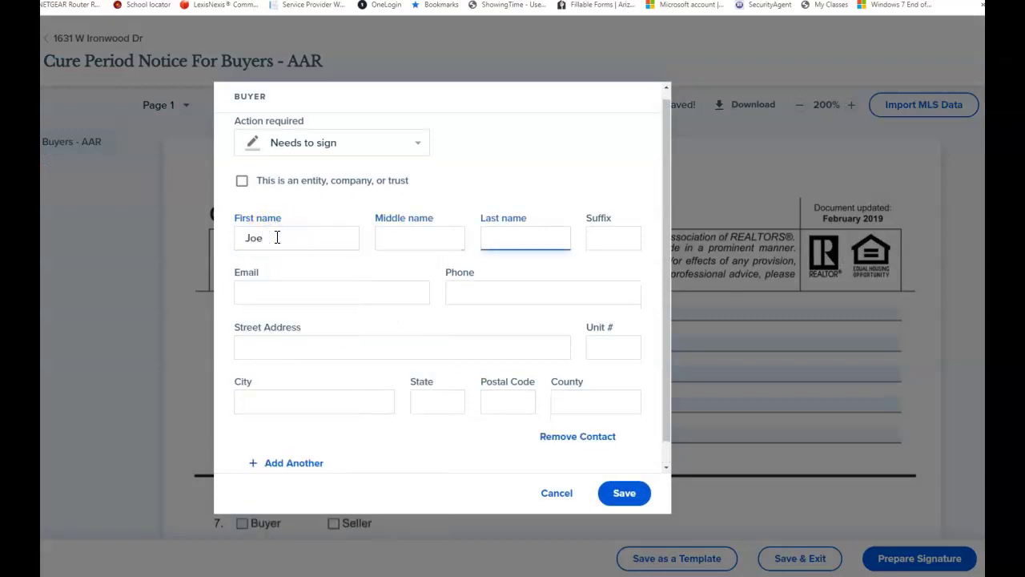
text(Smith)
click(624, 492)
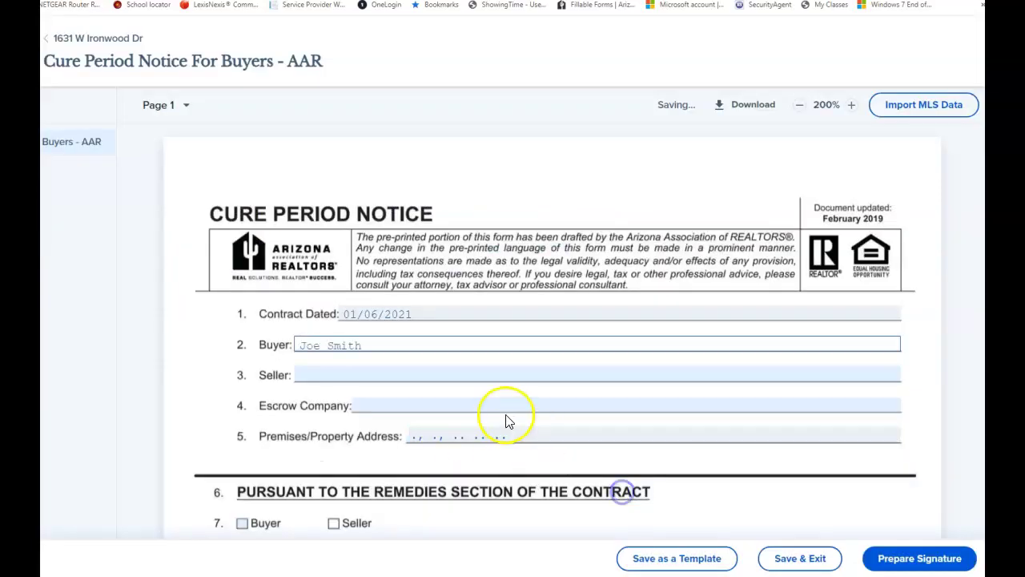
Fill in the seller's first and last name on the notice and save the contact
click(415, 372)
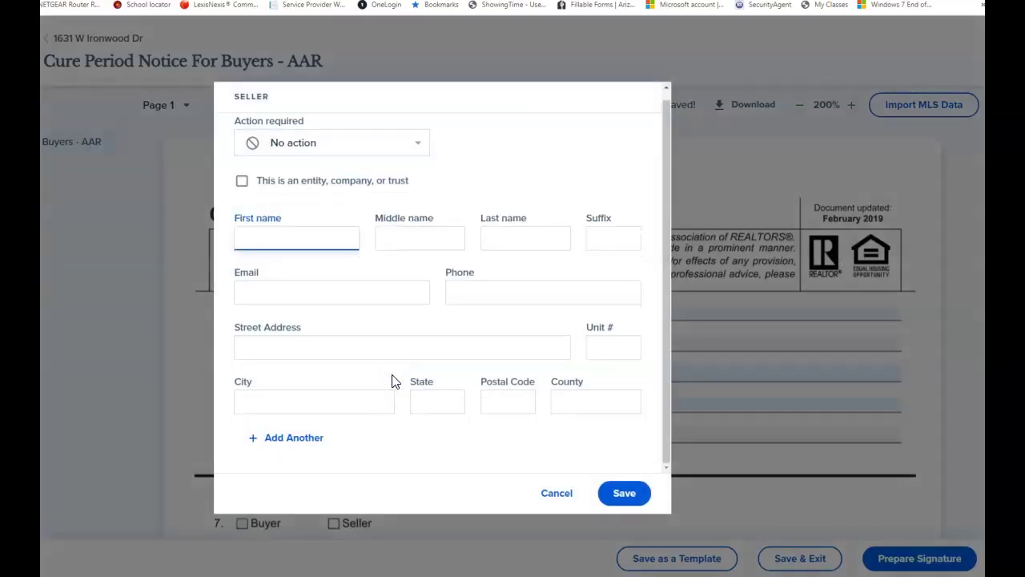
text(Sally)
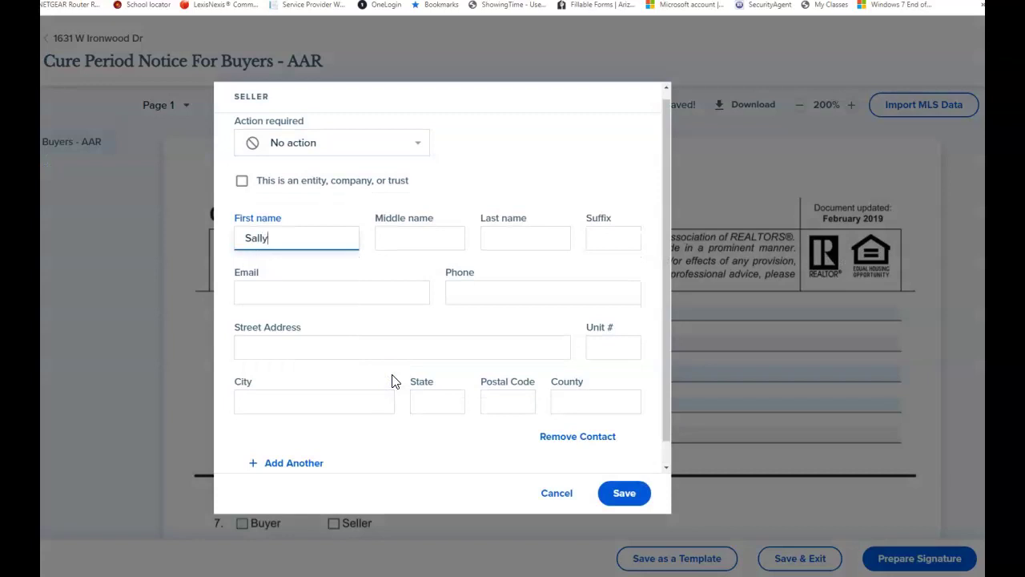
key(Tab)
key(Tab)
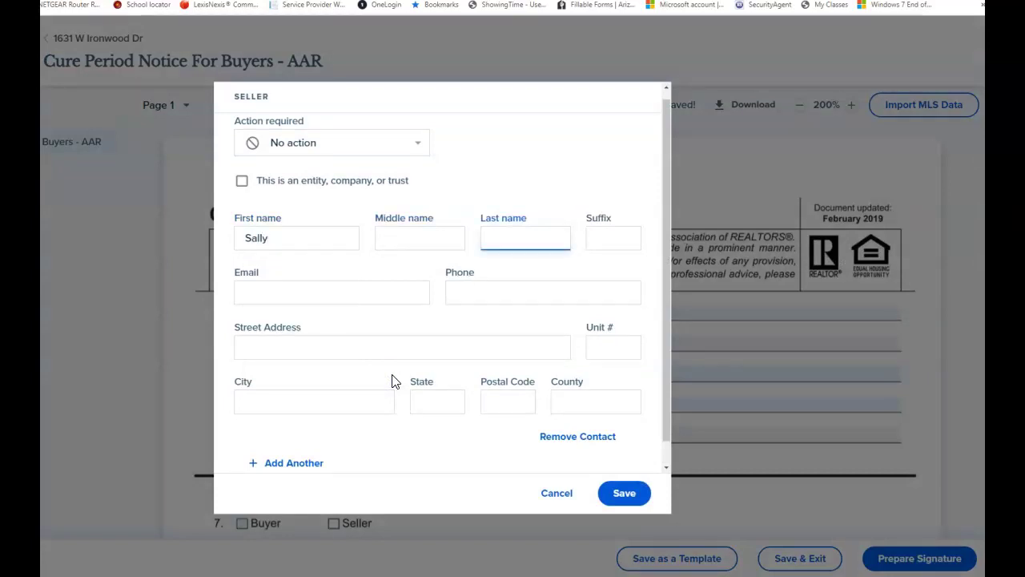
text(Jones)
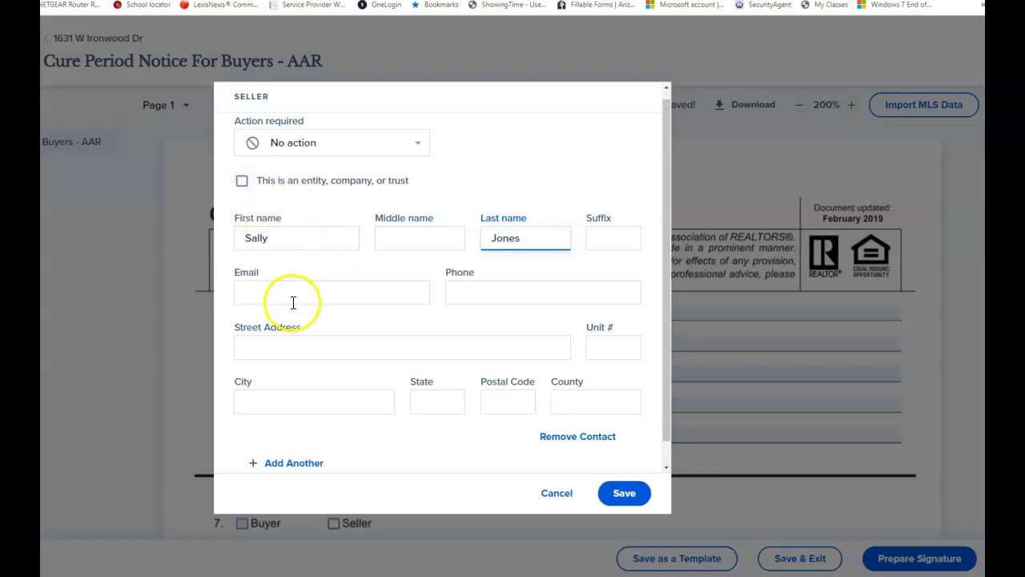
click(627, 503)
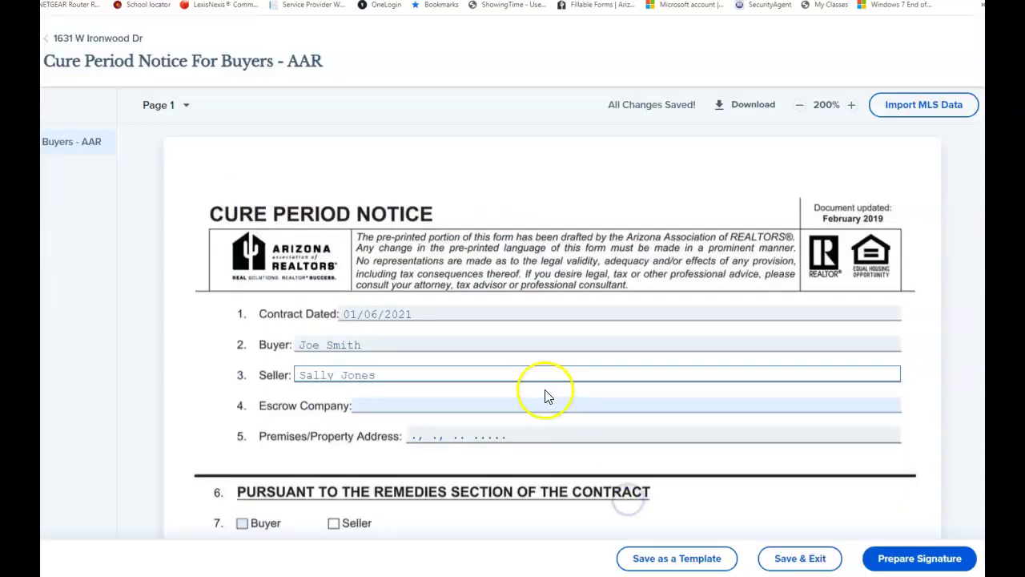
Try to save Title Company AZ as the escrow company without naming an escrow officer
click(425, 404)
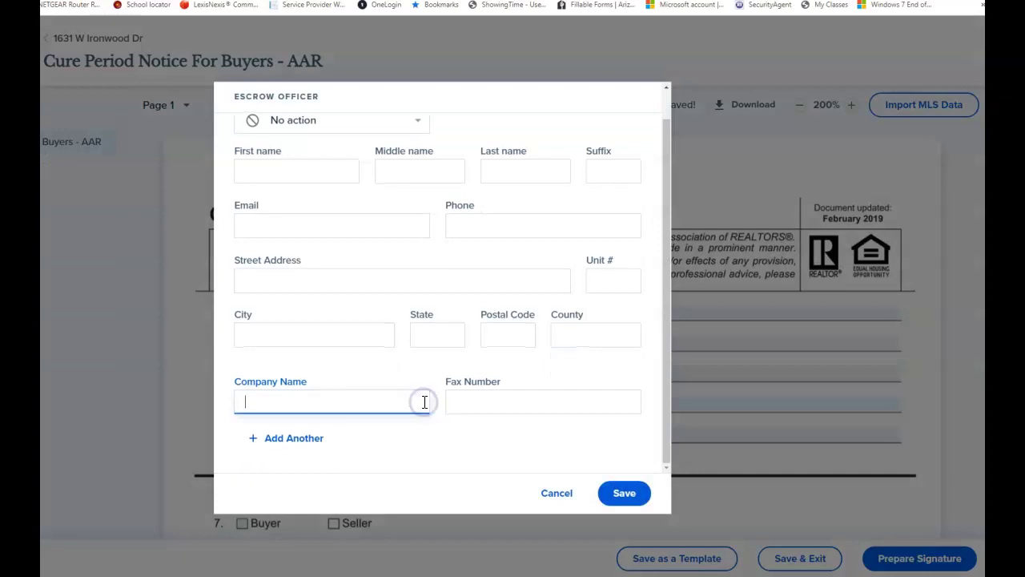
click(425, 399)
click(279, 399)
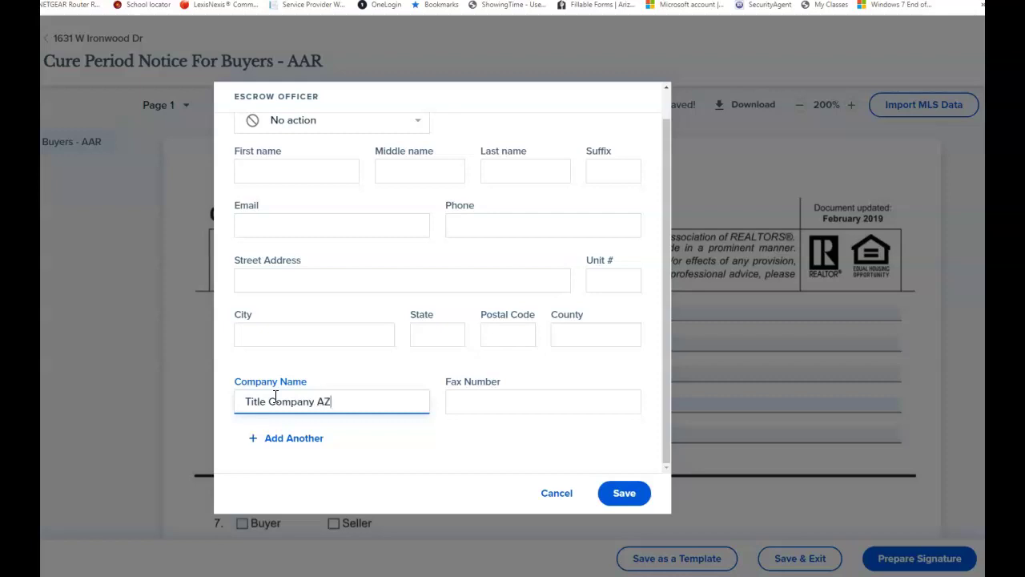
click(623, 491)
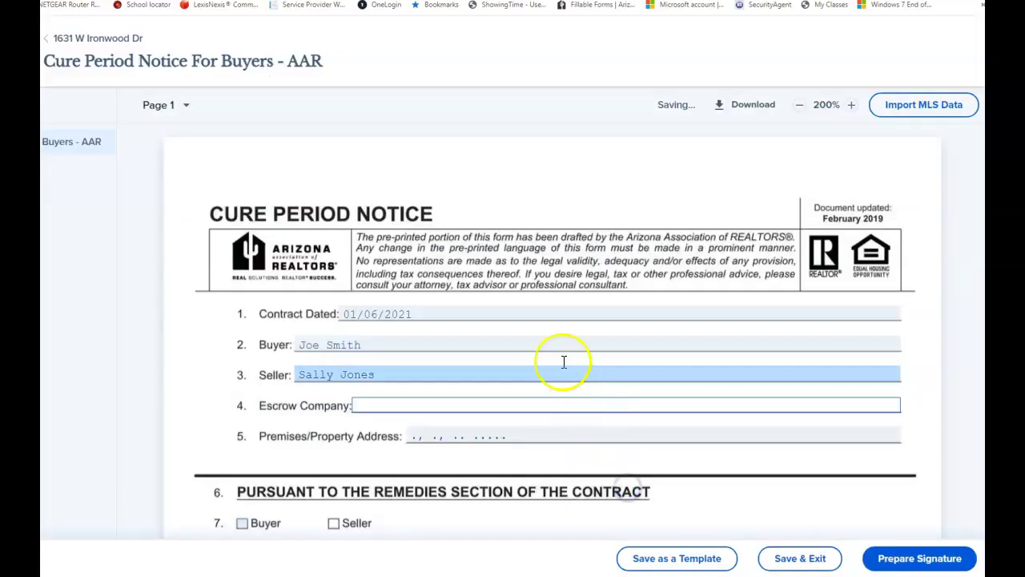
click(406, 404)
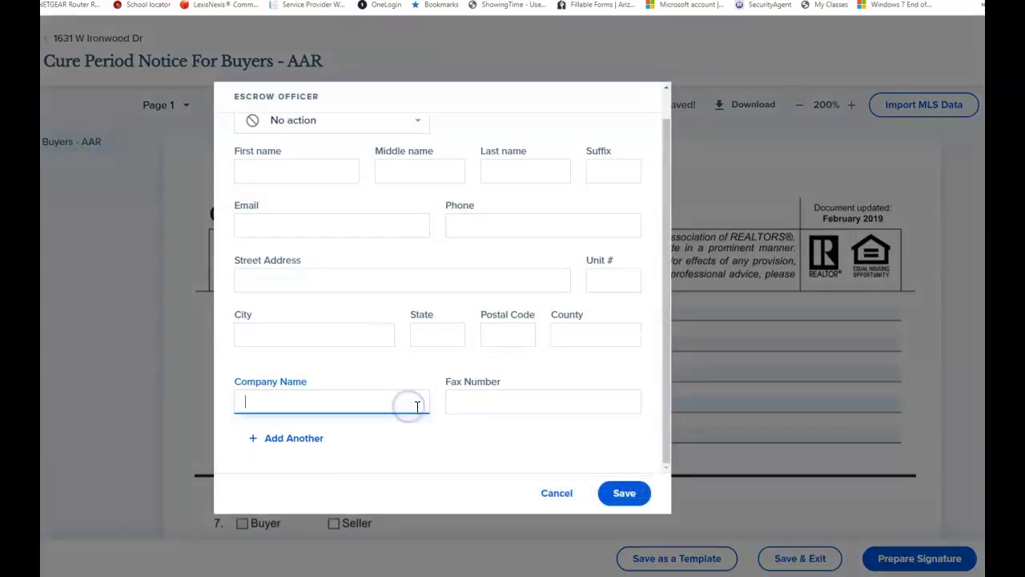
click(328, 399)
text(Title)
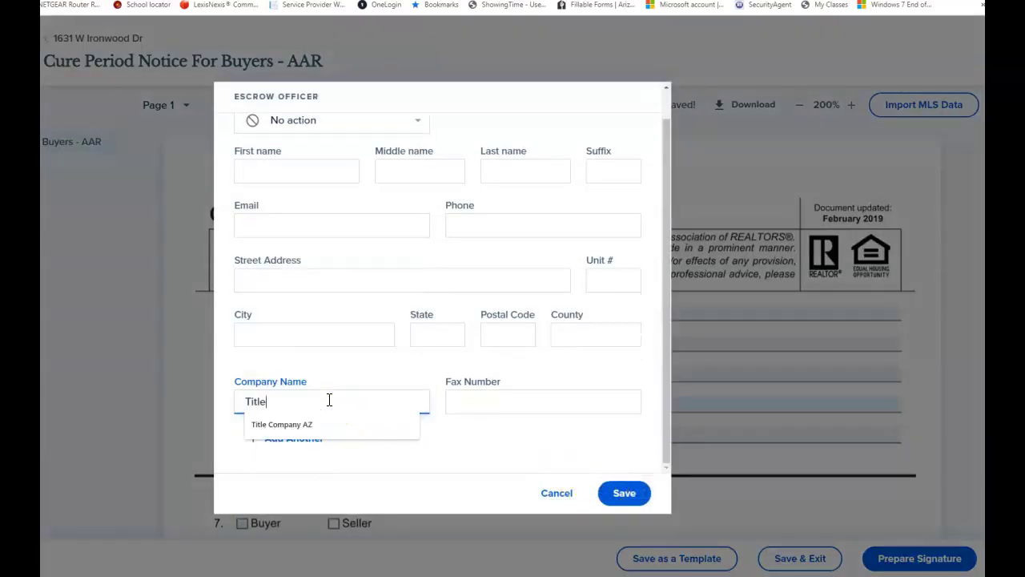
click(343, 421)
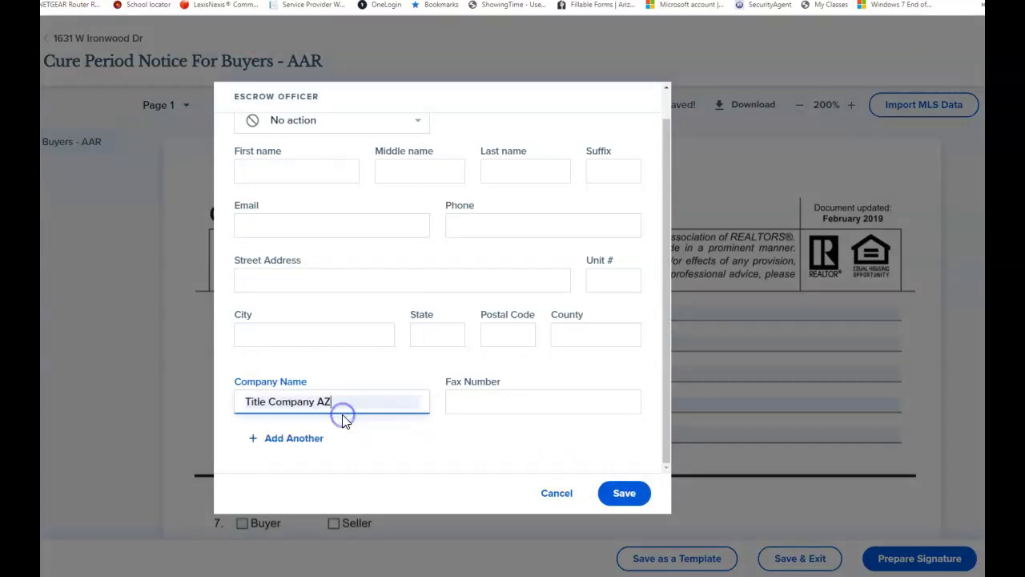
click(622, 495)
click(391, 402)
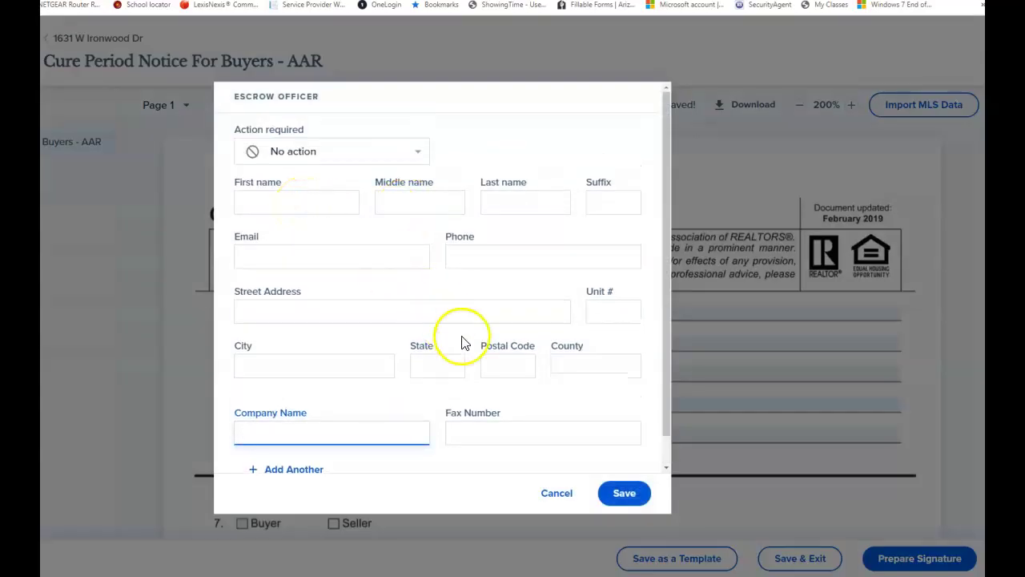
click(560, 496)
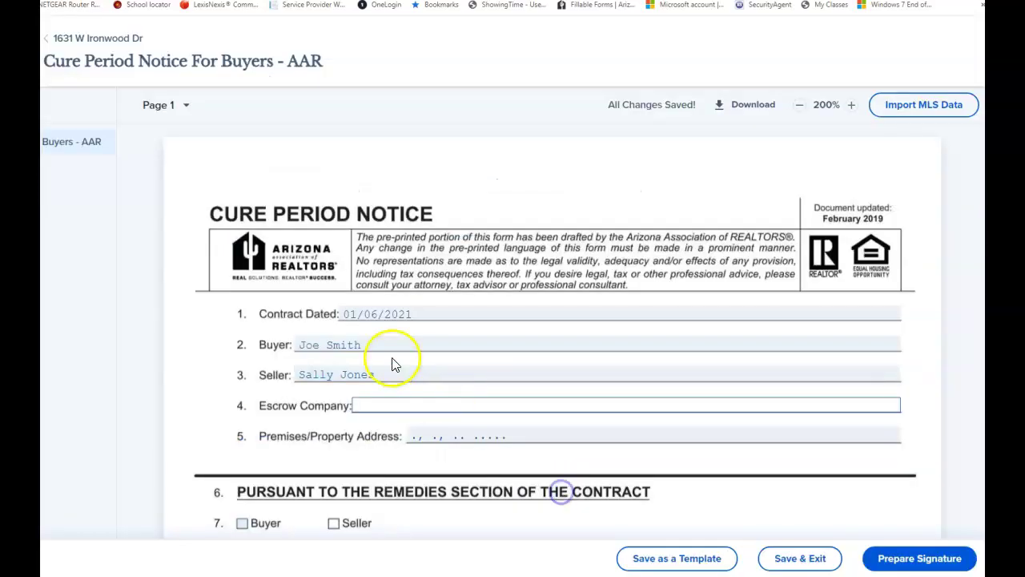
Reopen the Escrow Company contact details and enter Escrow as the first name and Officer as the last name
click(393, 407)
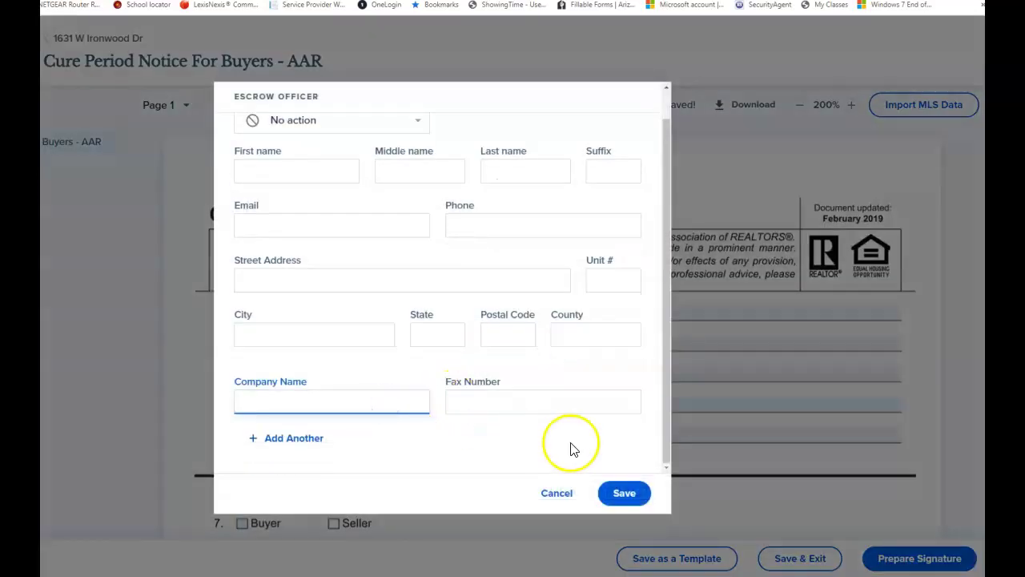
scroll(296, 233, up, 1)
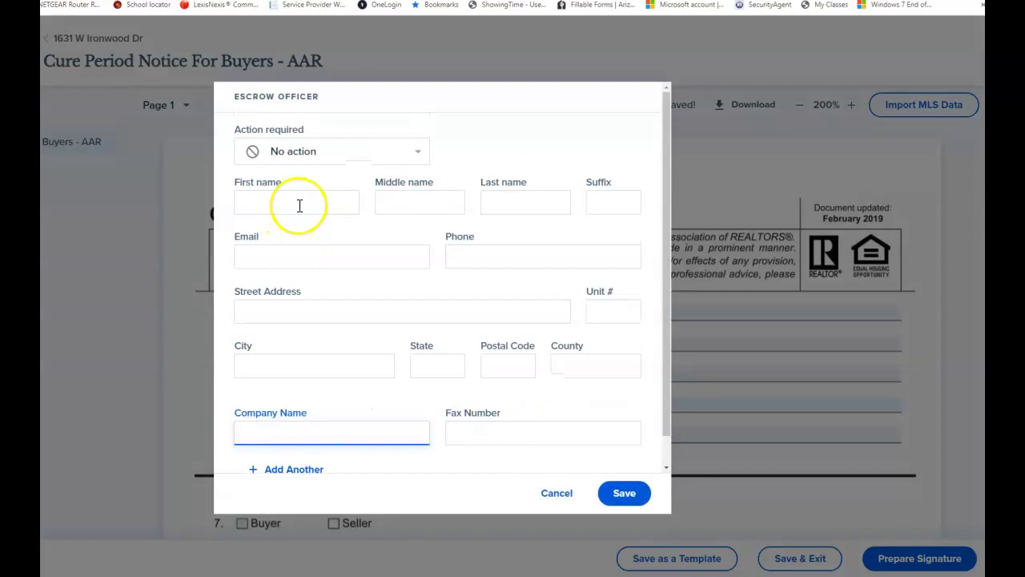
click(337, 204)
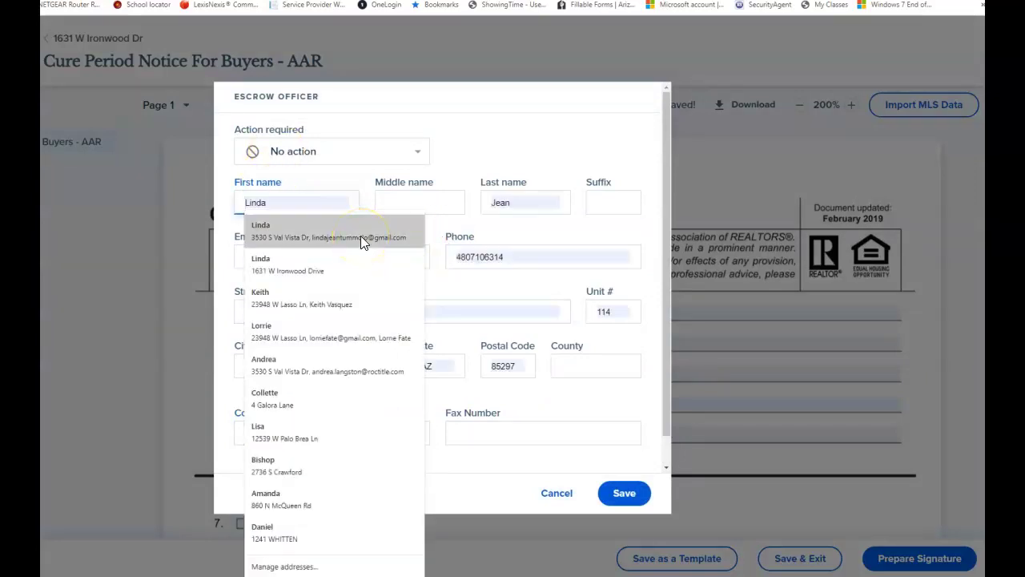
text(Escro)
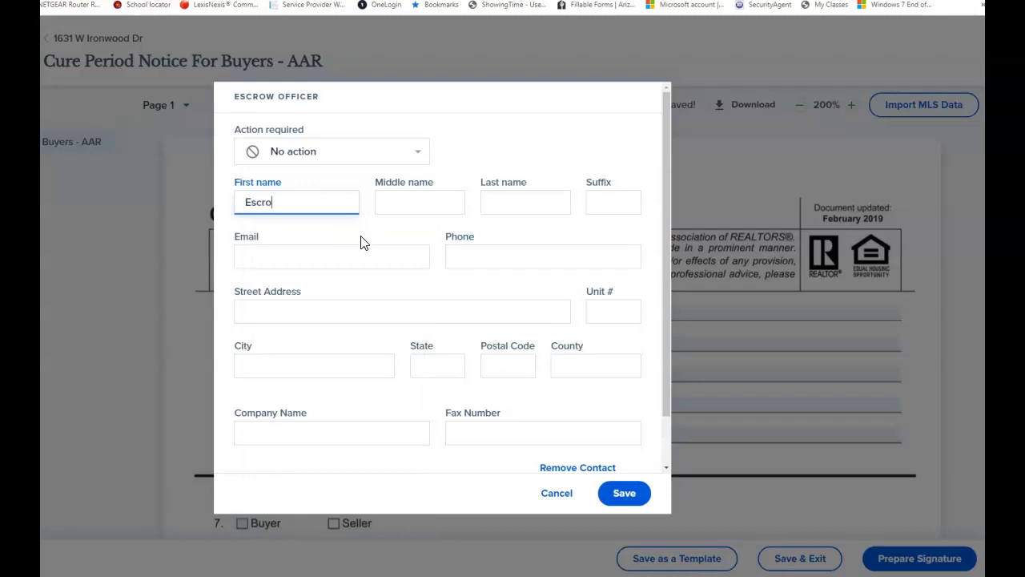
key(Tab)
key(Tab)
text(Of)
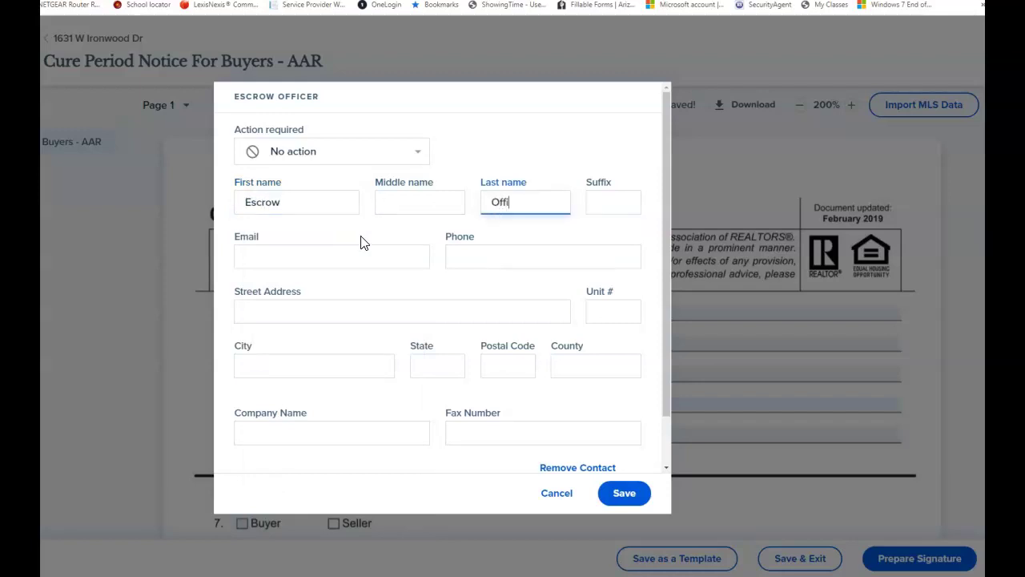
Fill in the escrow officer's e-mail without spaces, and fill the phone number and address from a saved autofill entry
click(372, 263)
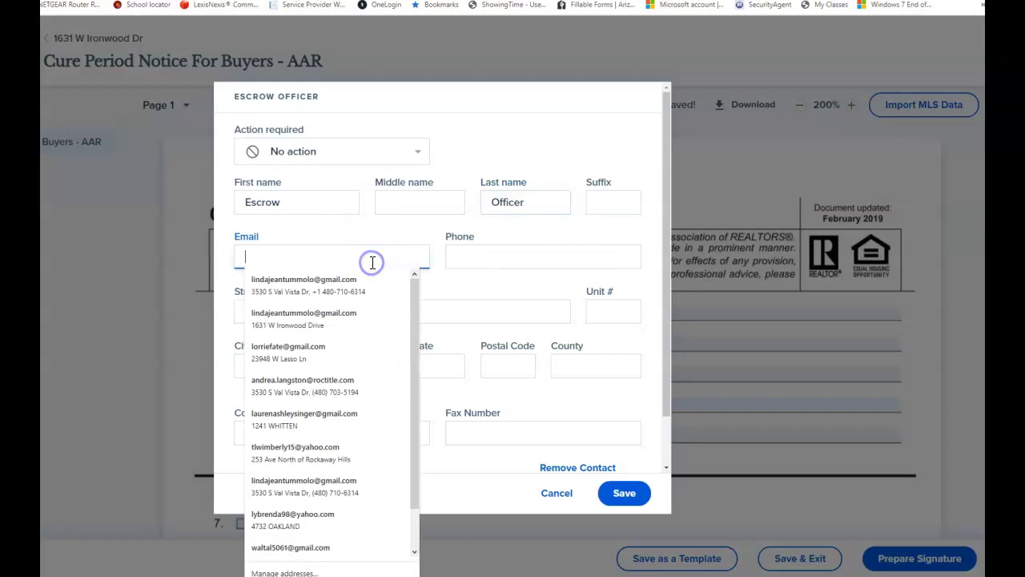
text(123 @ gmail.com)
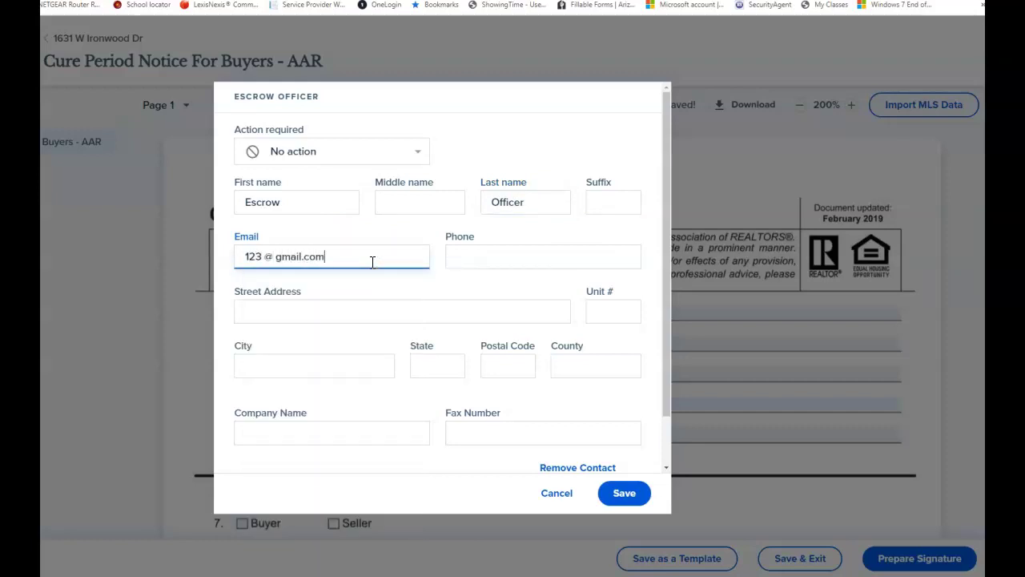
click(503, 268)
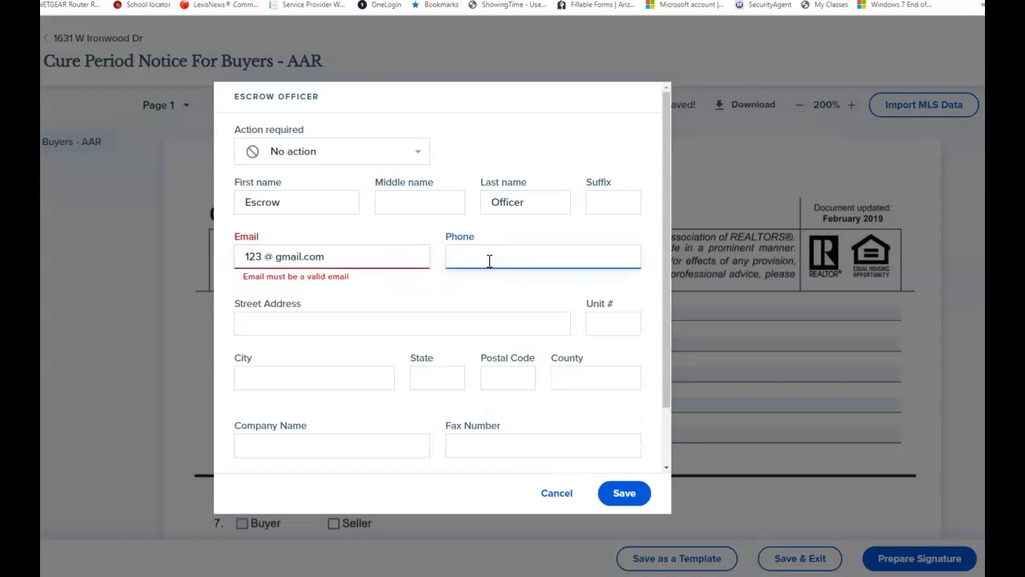
click(274, 255)
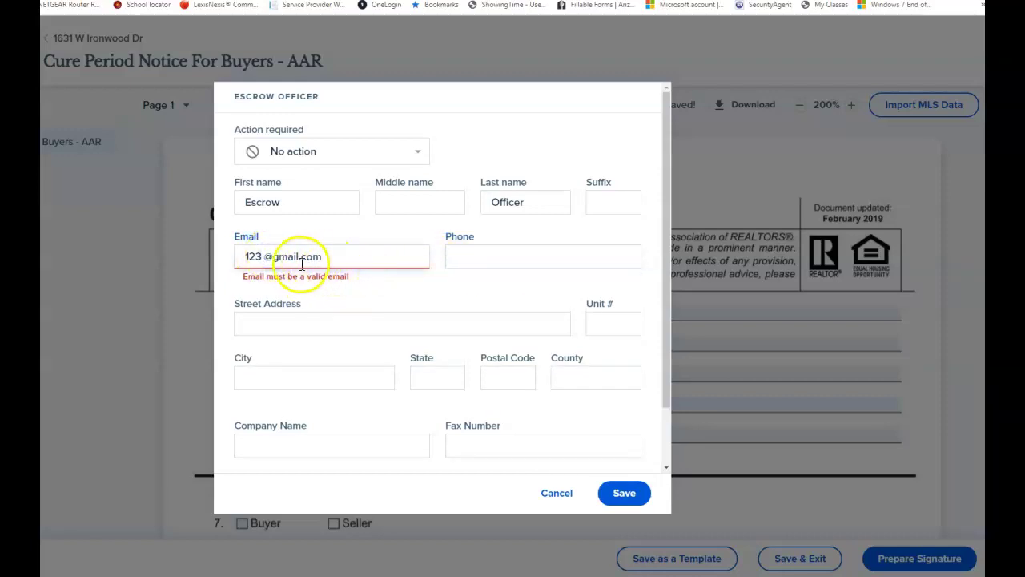
click(261, 256)
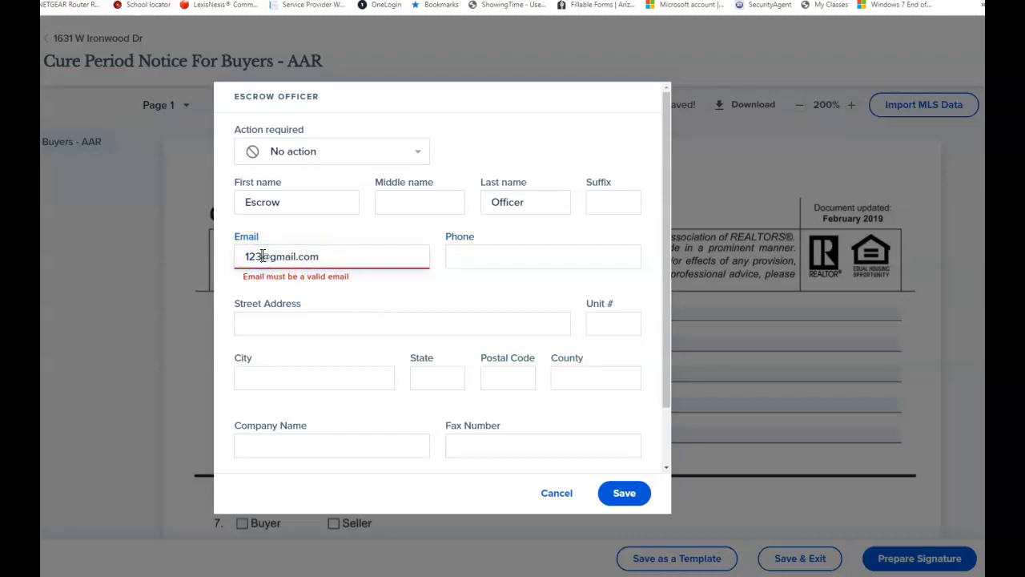
click(457, 255)
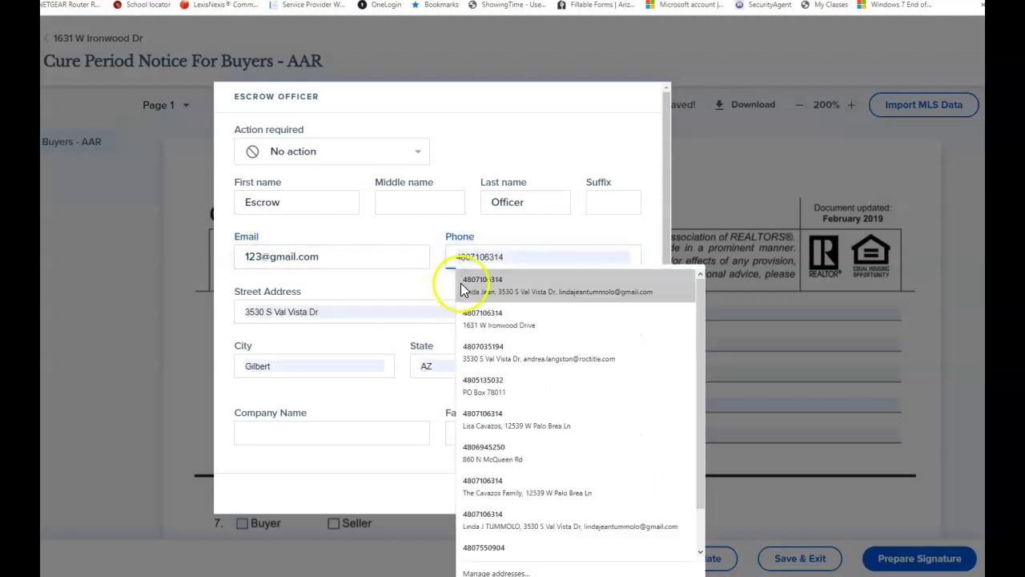
click(461, 289)
Set the escrow officer's company name to Title Company AZ and save the contact
click(282, 432)
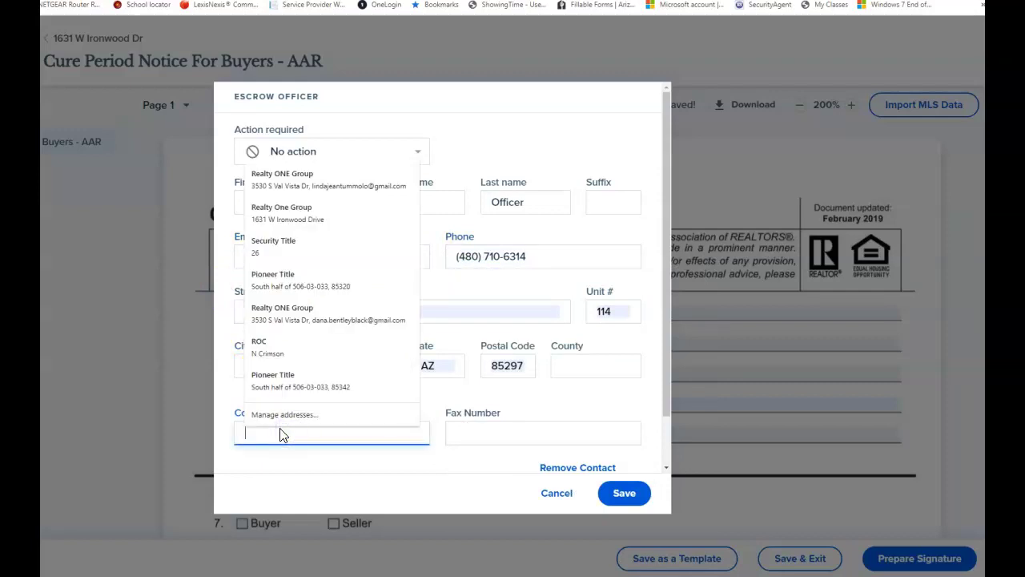
text(Title Co)
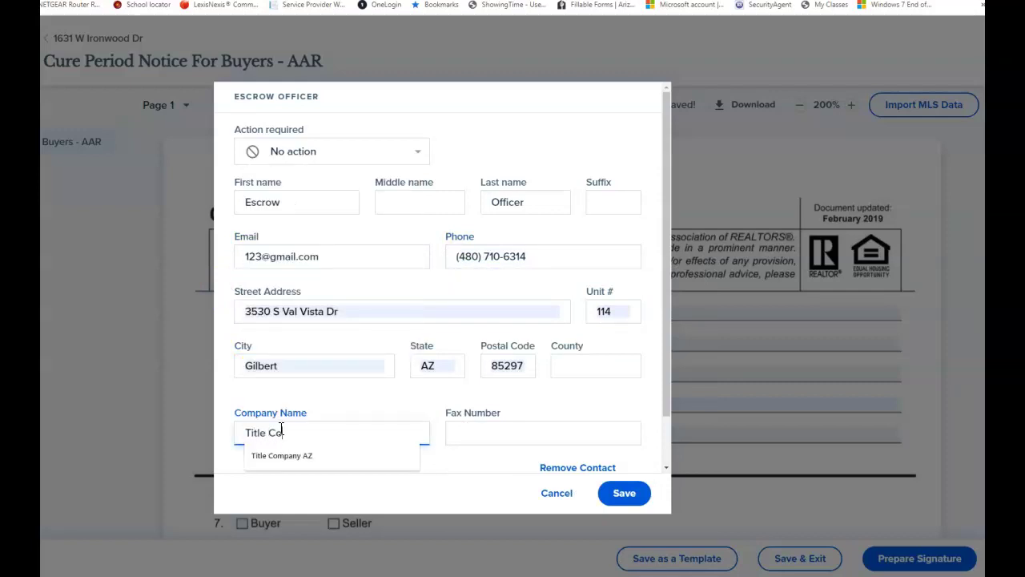
click(278, 461)
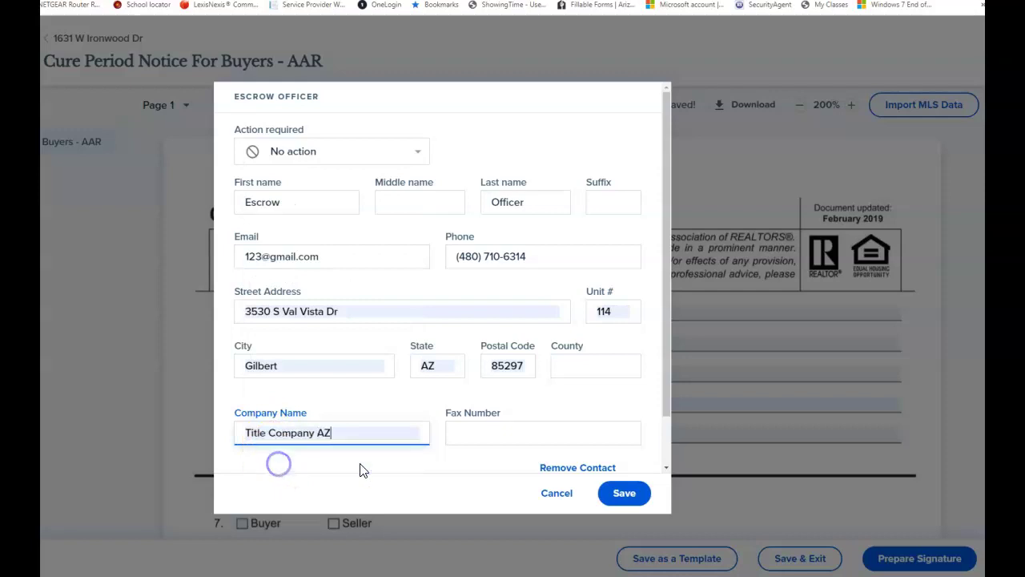
click(625, 492)
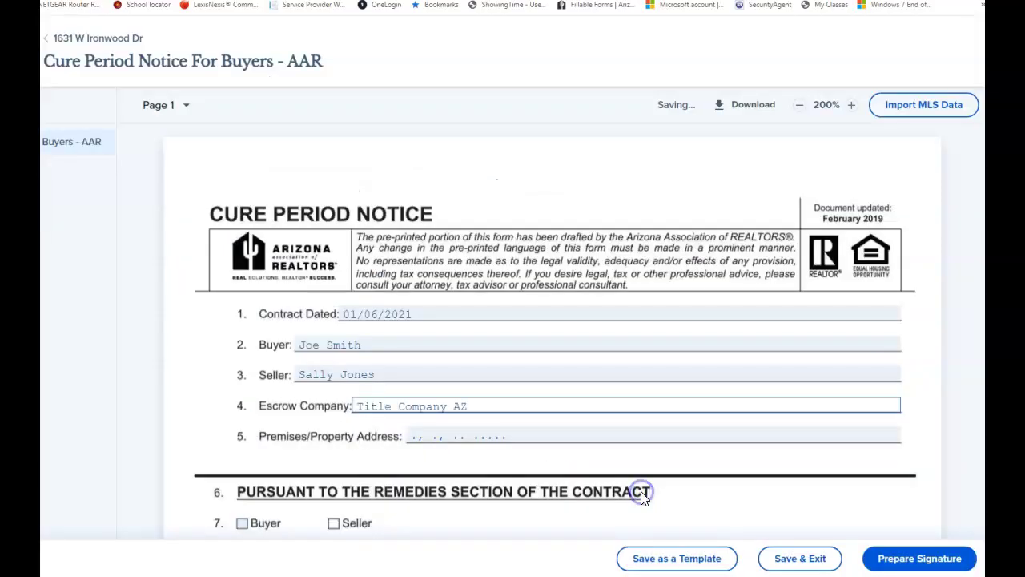
Replace the placeholder premises address on the notice with a suggested street address starting with 123, and save it
click(496, 436)
click(280, 273)
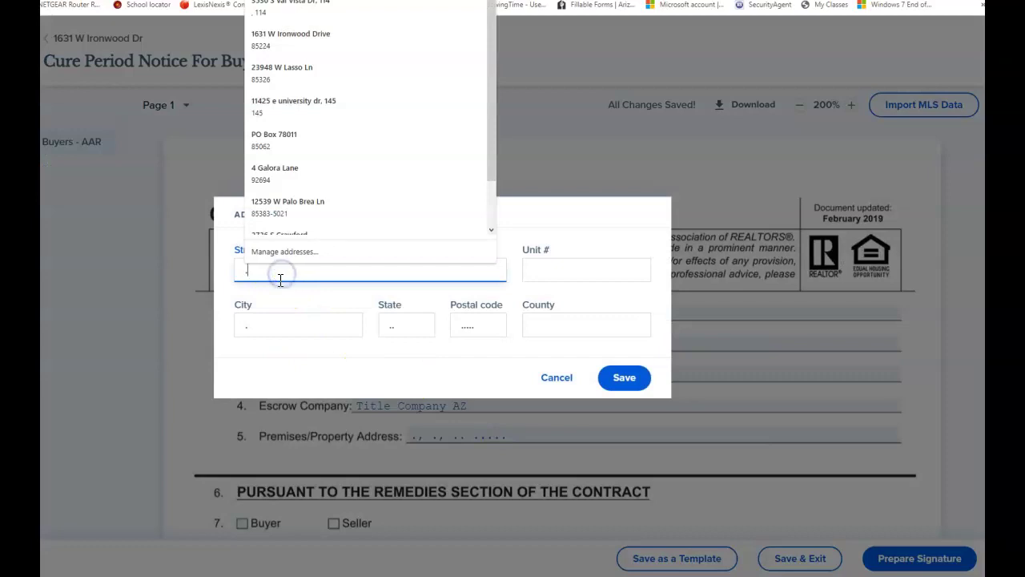
text(123)
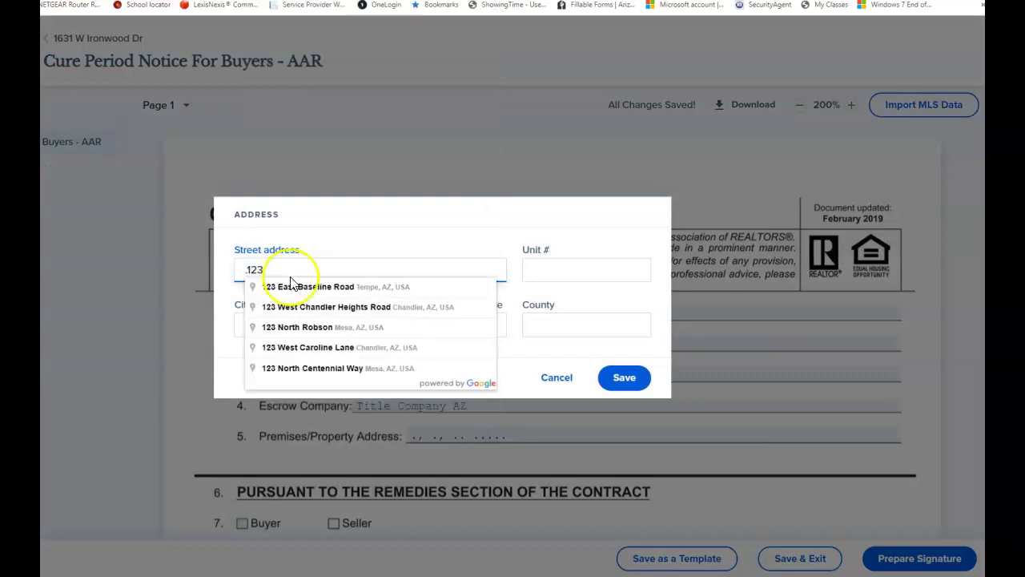
click(293, 286)
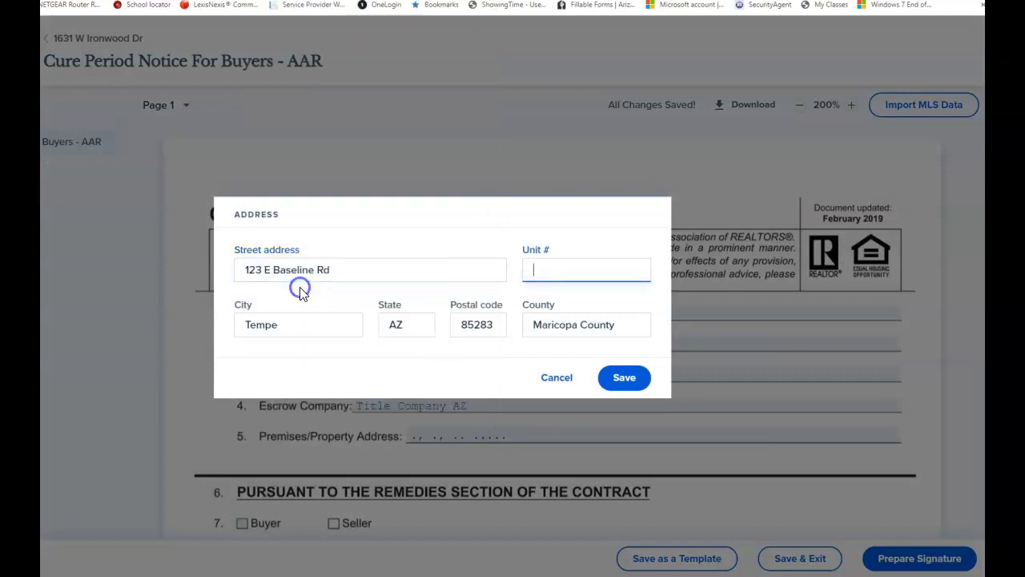
click(617, 377)
Try marking Buyer and Seller as the party delivering notice on line 7, and clear the Buyer mark
scroll(512, 372, down, 3)
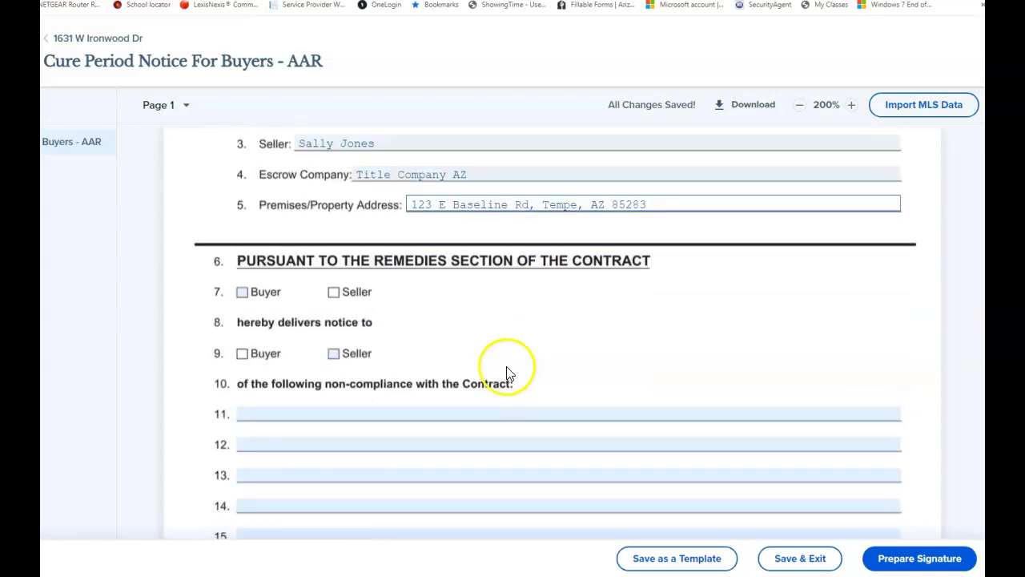
click(242, 292)
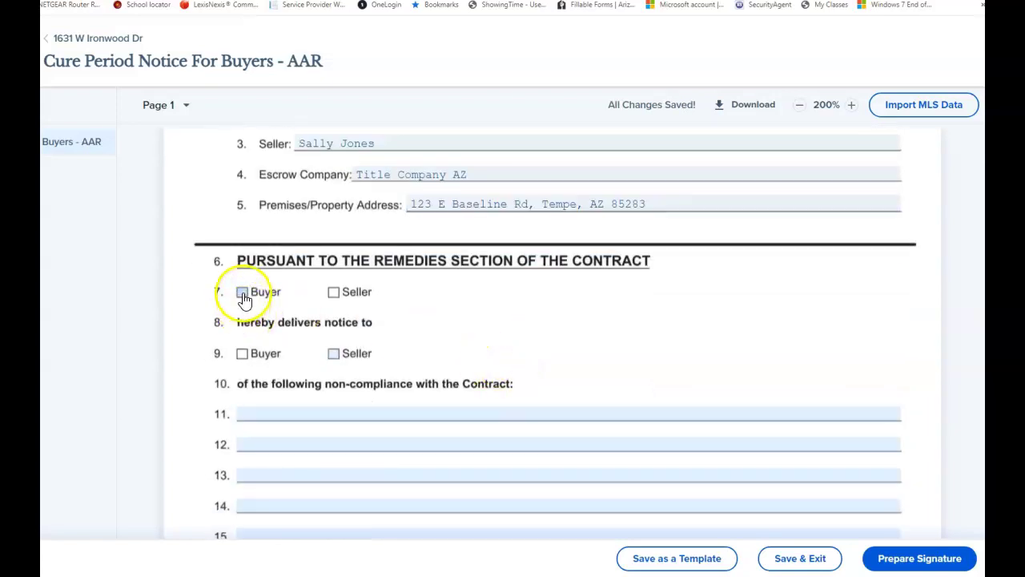
click(340, 293)
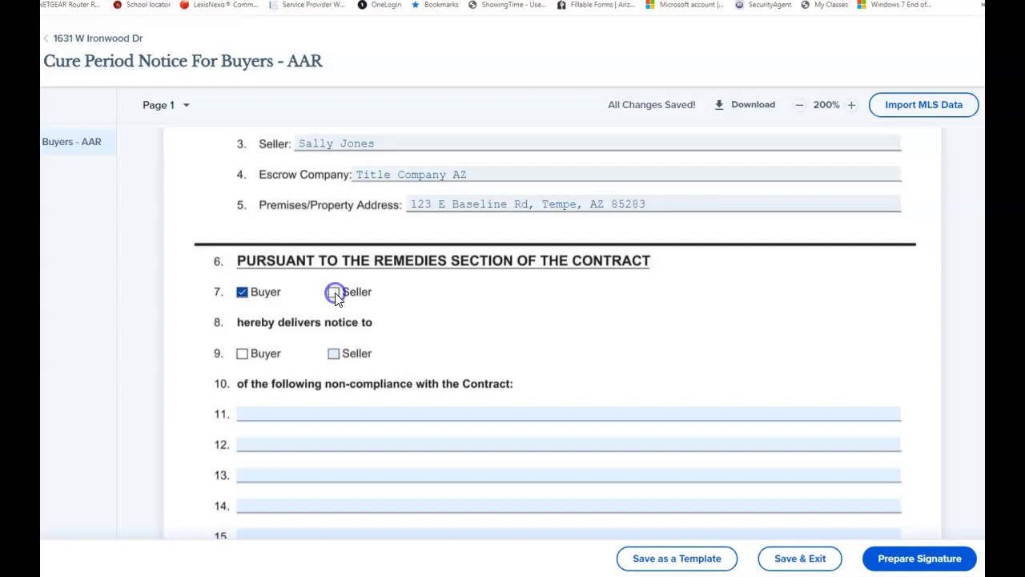
click(243, 292)
click(333, 293)
scroll(343, 306, up, 3)
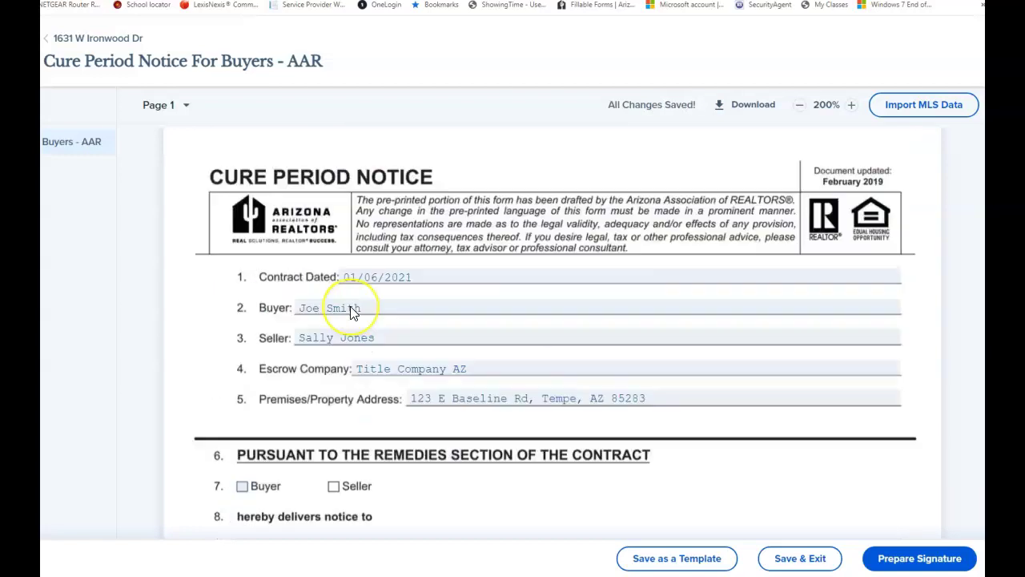
scroll(351, 310, down, 3)
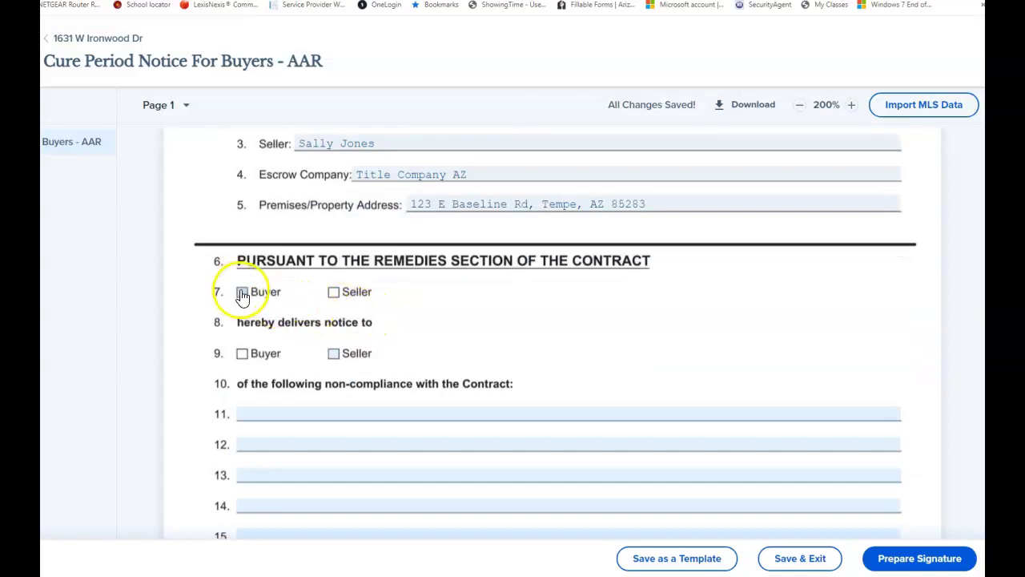
Save and exit the buyers' notice, and search the forms available to add for "cure"
click(769, 559)
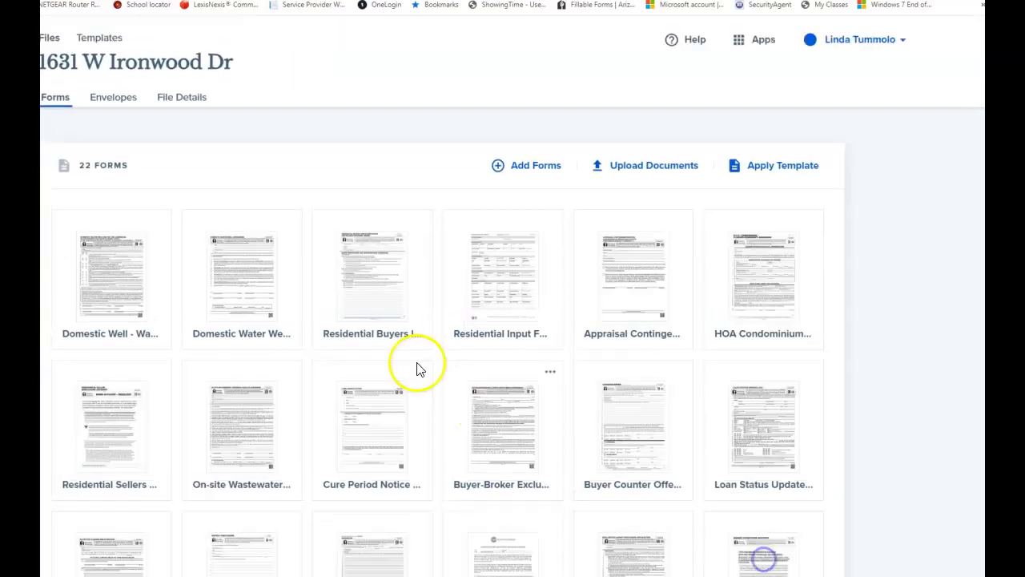
click(527, 191)
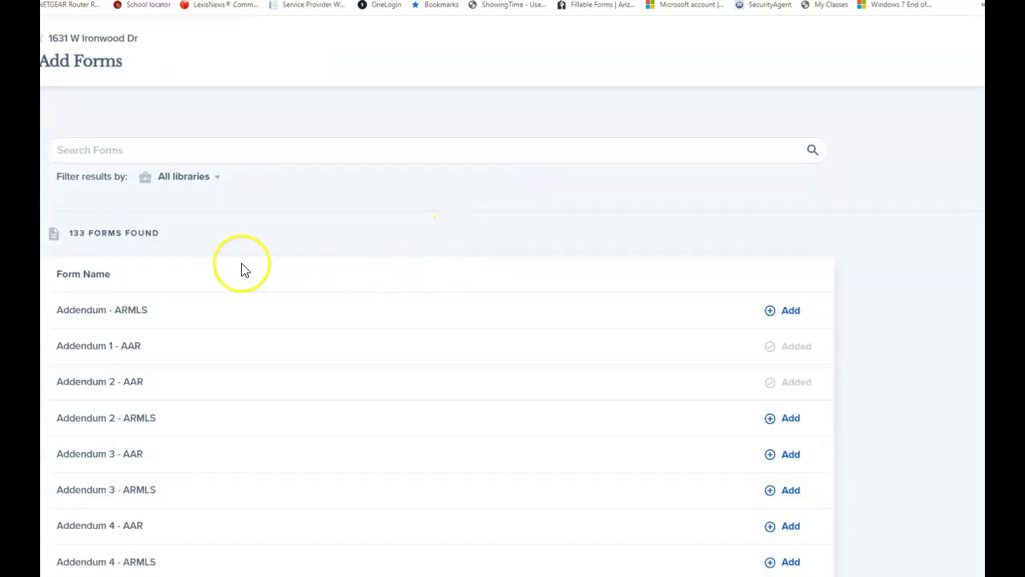
click(209, 146)
text(cure)
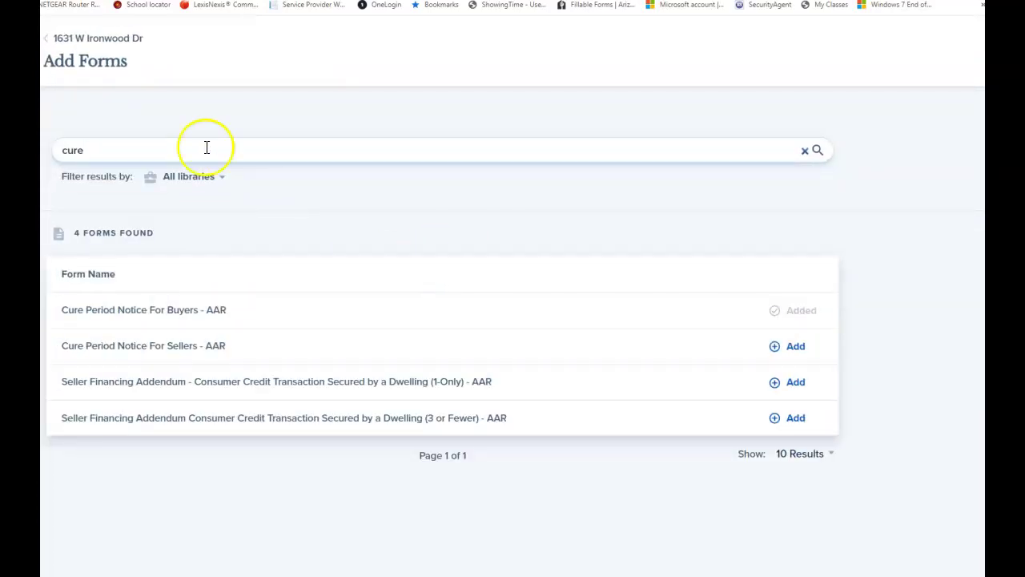
Preview the Cure Period Notice For Sellers form down to its party checkboxes, and close the preview
click(151, 350)
scroll(462, 331, down, 3)
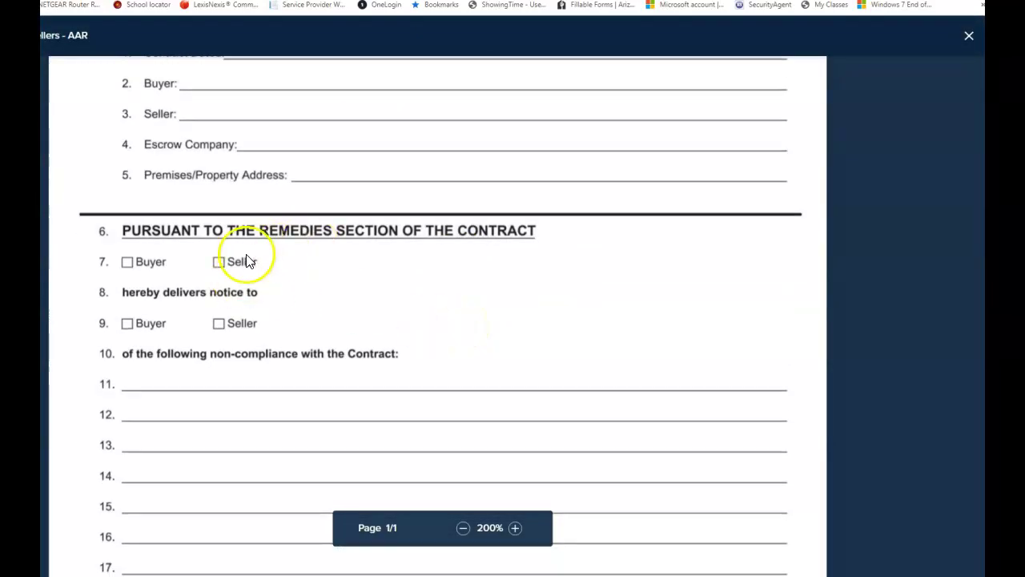
click(966, 38)
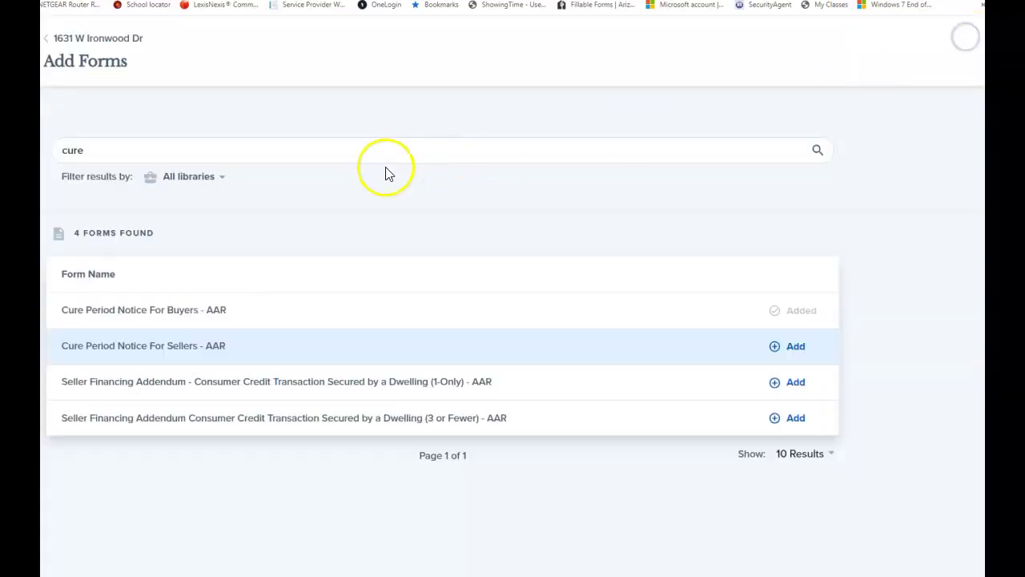
Add the Cure Period Notice For Sellers - AAR form to the file and open it for editing
click(799, 347)
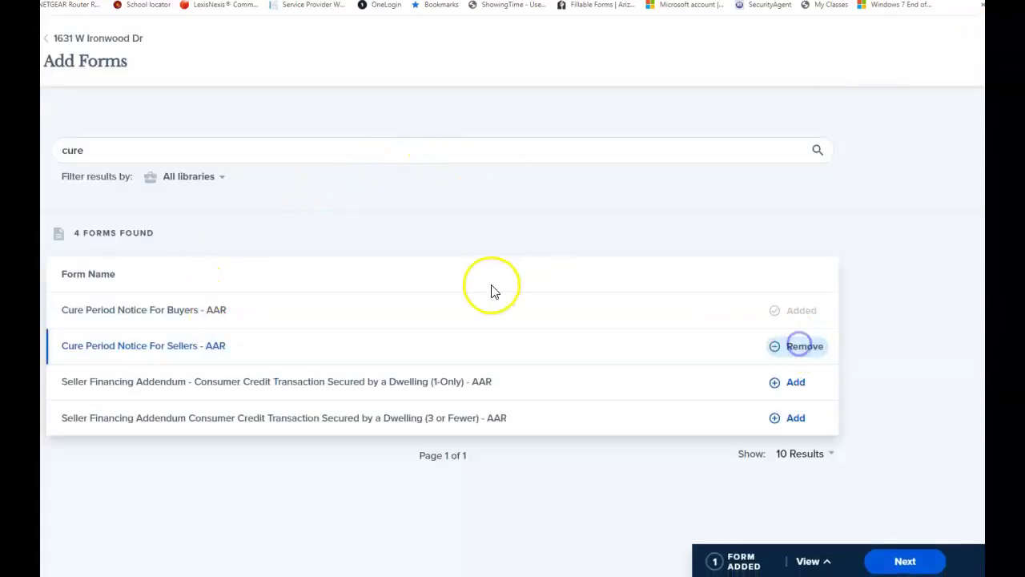
click(921, 561)
scroll(460, 324, down, 2)
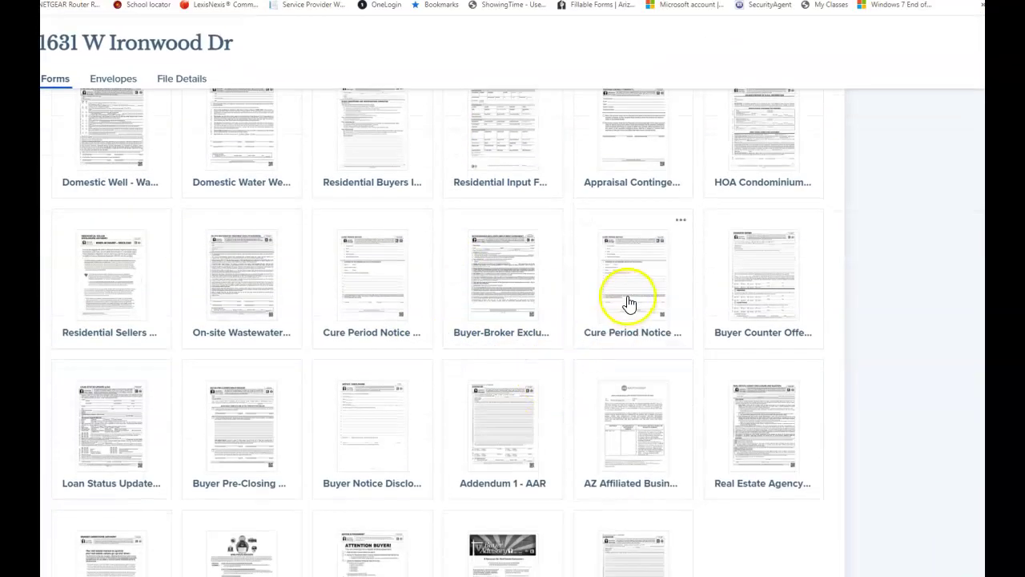
click(672, 343)
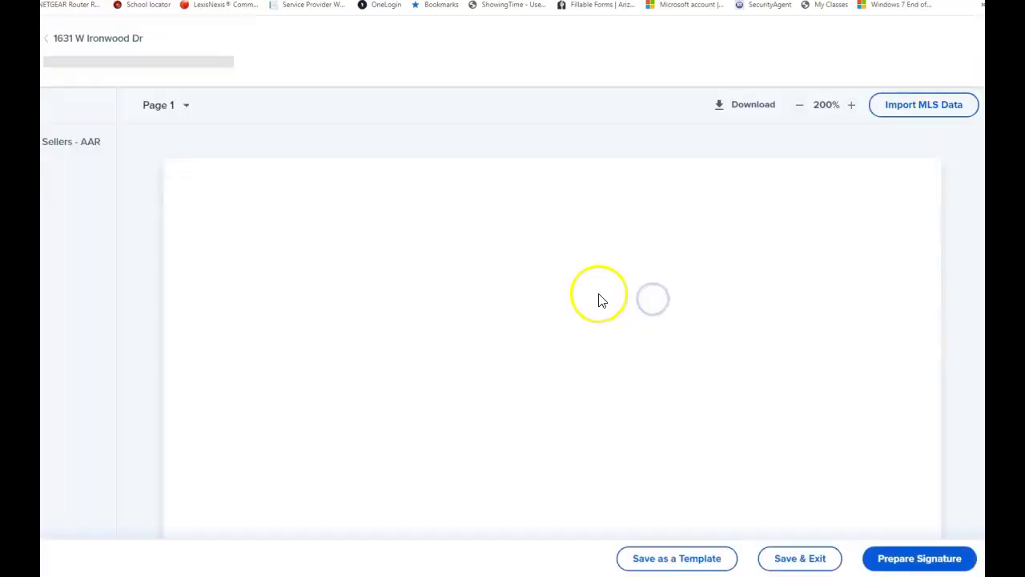
Set the sellers' notice contract date to 01/06/2021 and try marking Seller as the delivering party on line 7
click(350, 317)
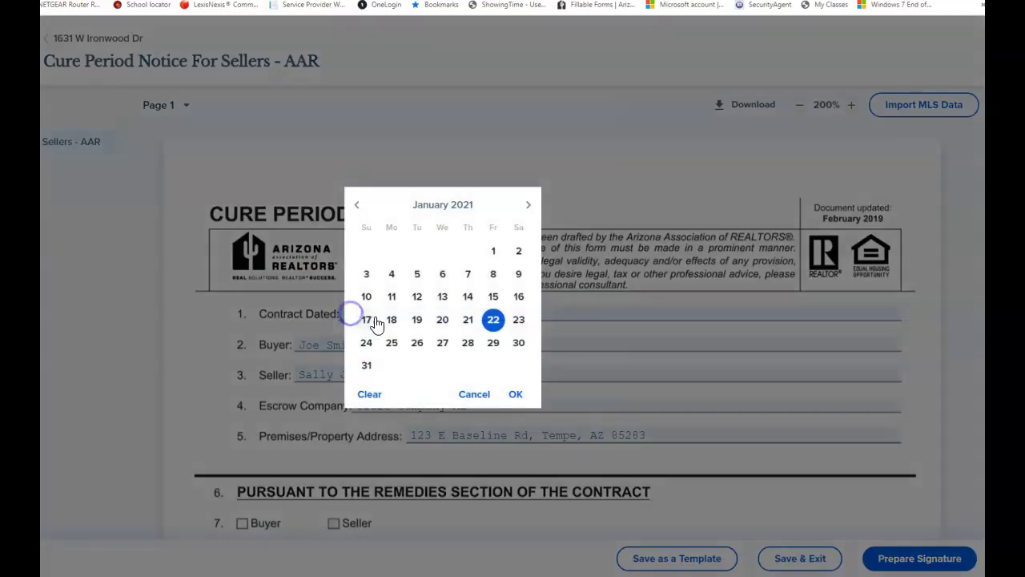
click(516, 394)
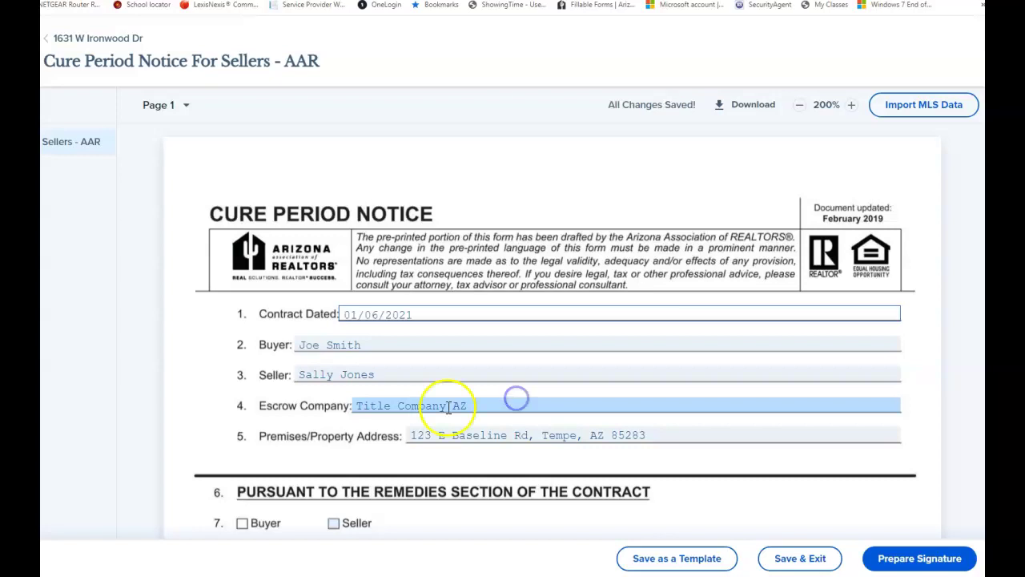
scroll(418, 435, down, 2)
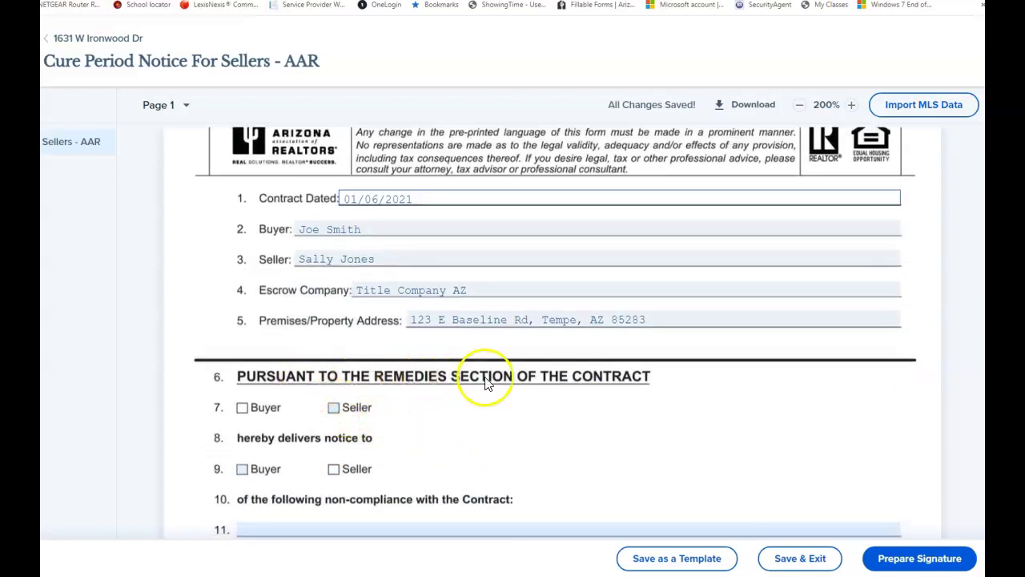
click(334, 408)
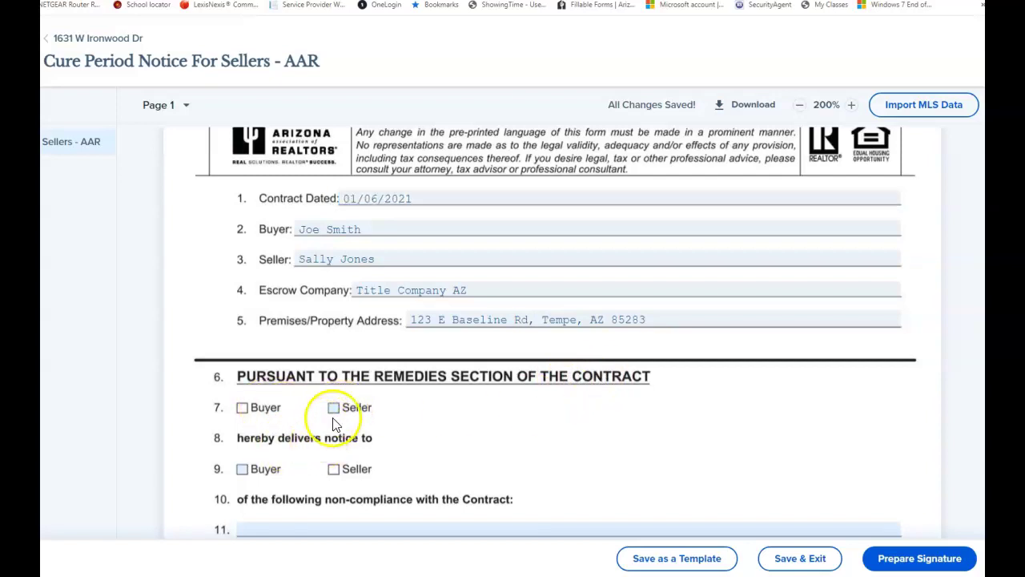
Mark Seller as the delivering party on line 7 and Buyer as the recipient on line 9
click(334, 408)
click(241, 469)
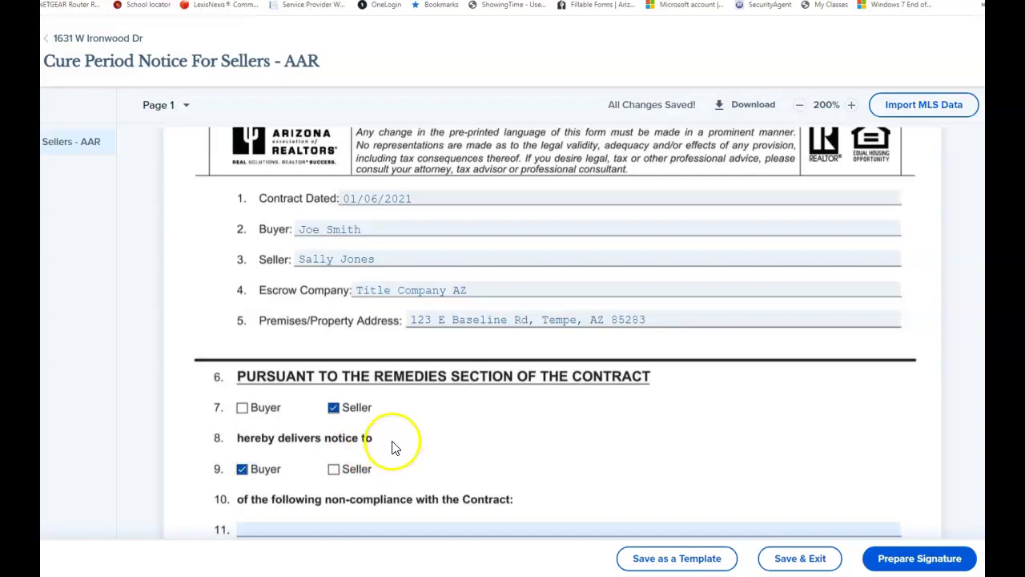
Enter the non-compliance on line 11 as "Loan docs not delivered to title/escrow 3 days prior to close." and save it
scroll(384, 446, down, 3)
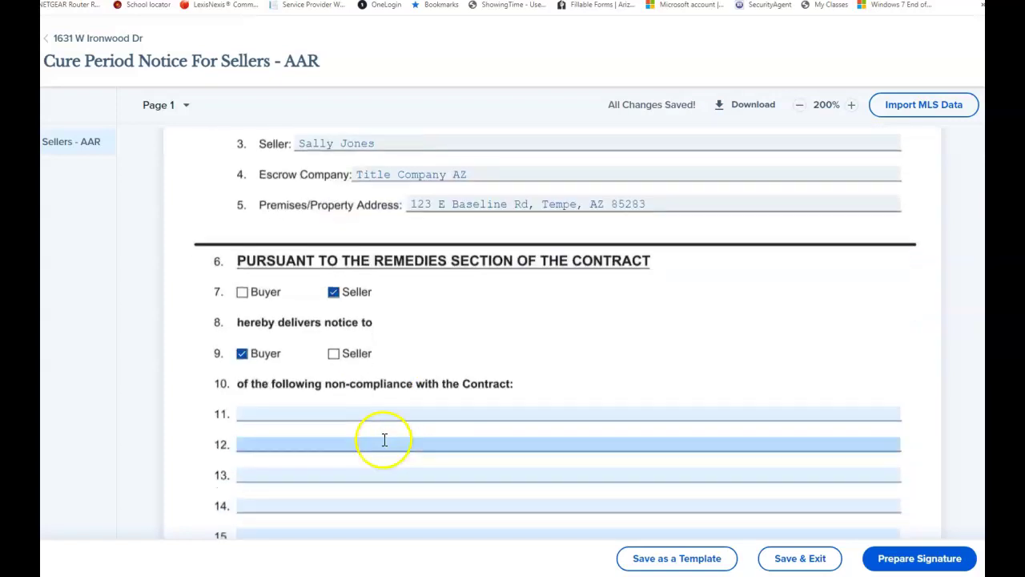
click(306, 355)
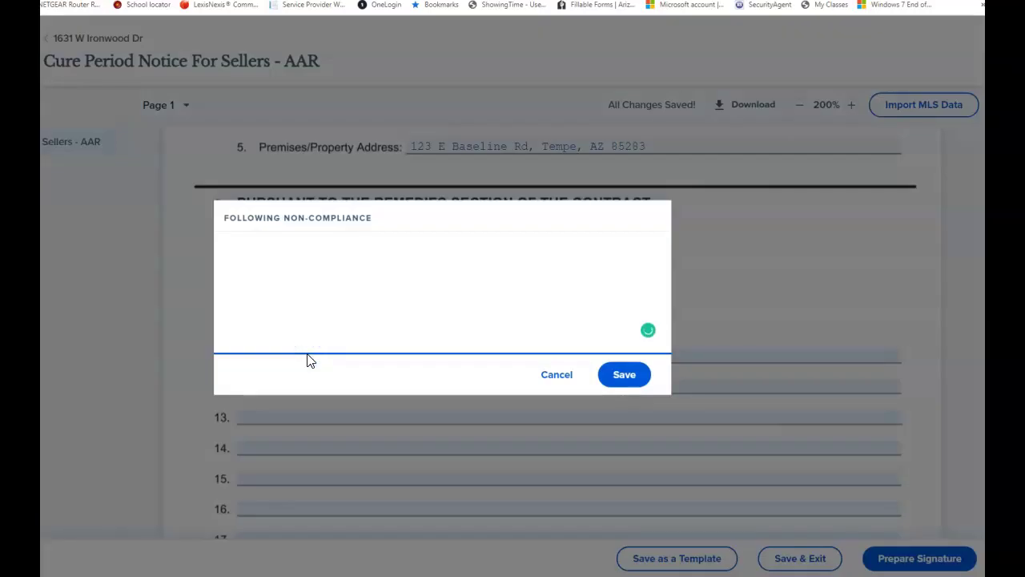
text(Loan docs not del)
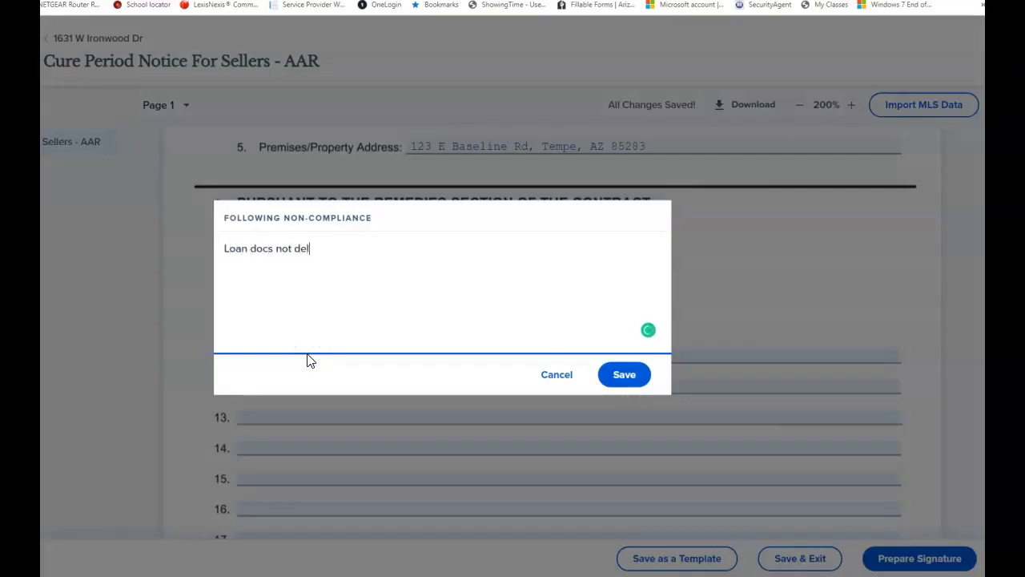
text(ivered to title/escrow)
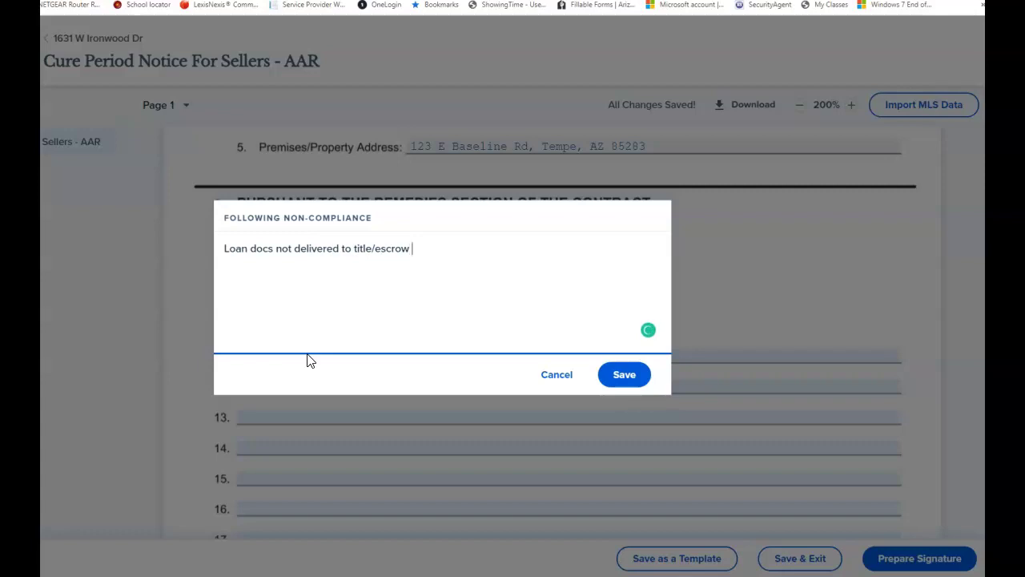
text( 3 days prior to close.)
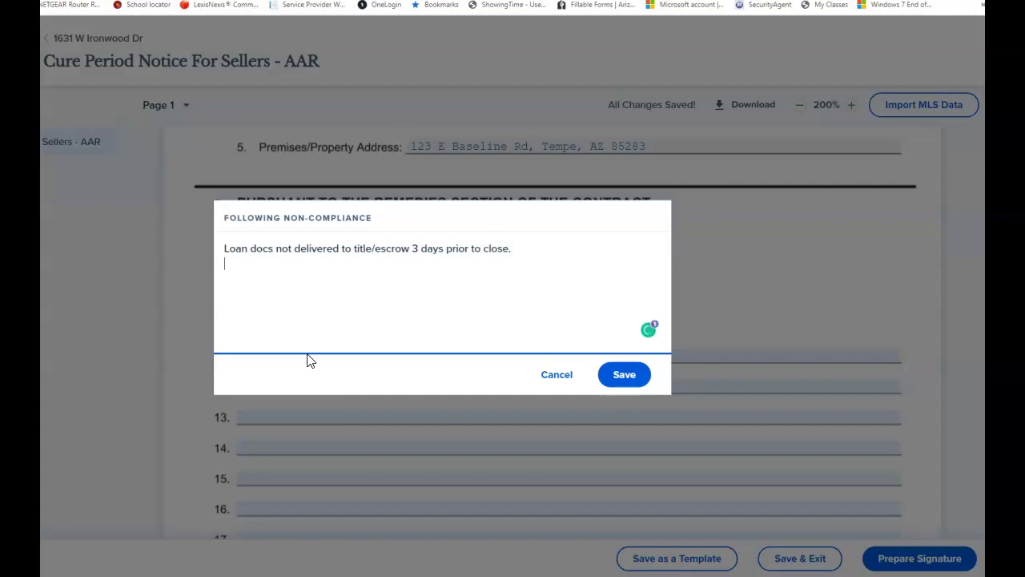
click(315, 349)
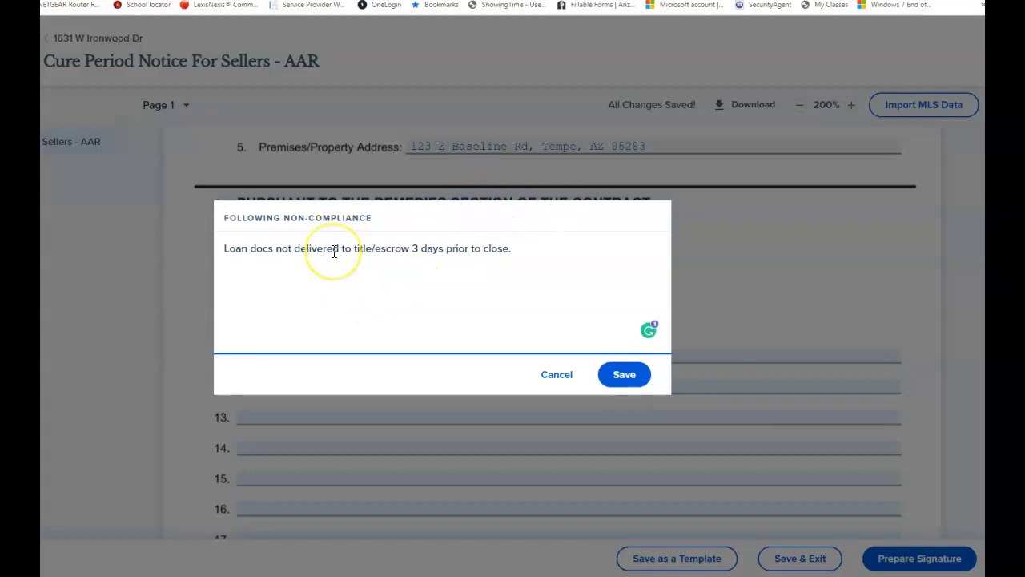
click(623, 374)
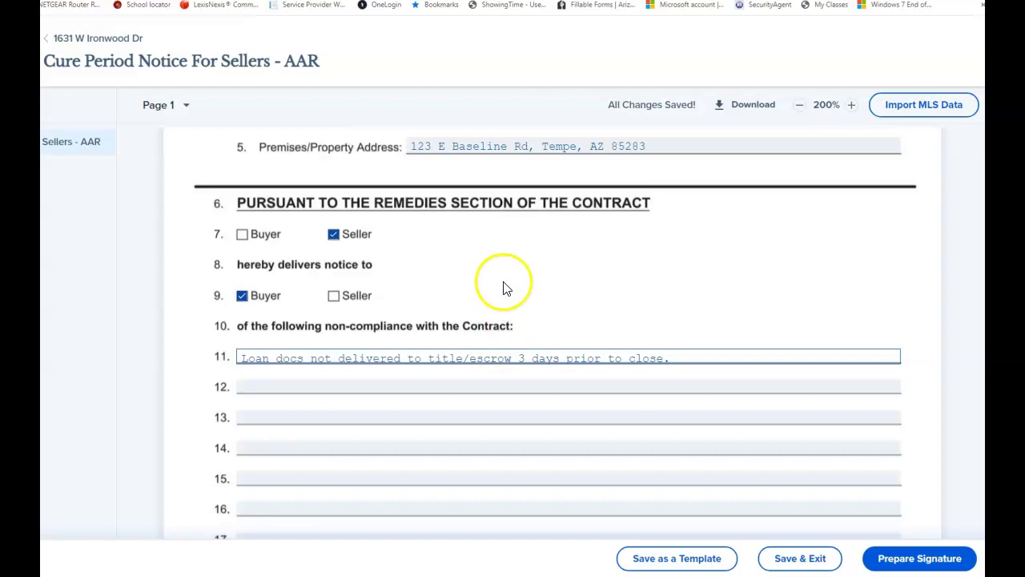
Review the sellers' notice from the contract details through the party checkboxes, non-compliance entry, cure period clause and signature lines
scroll(504, 286, up, 4)
scroll(504, 288, down, 10)
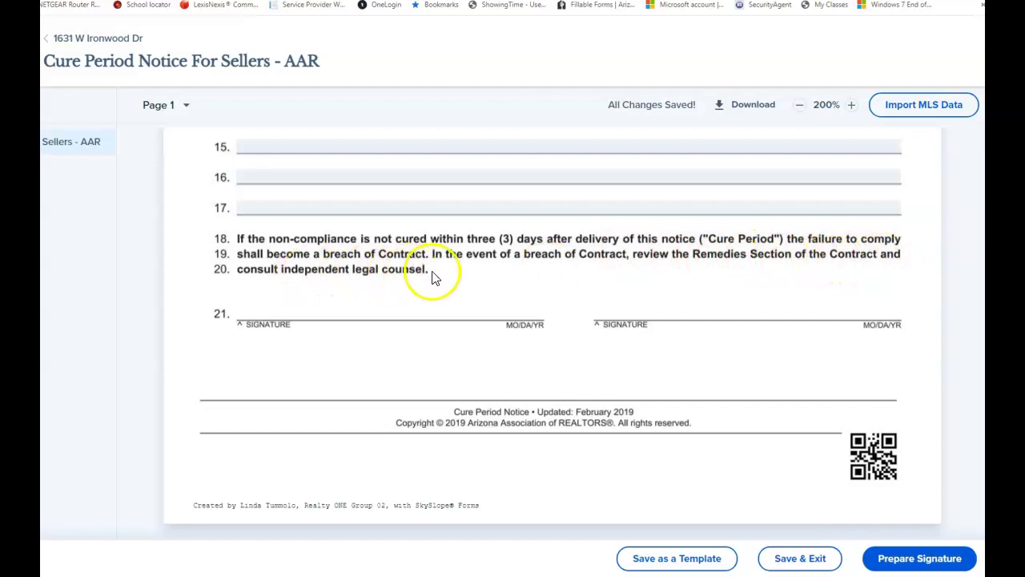
scroll(435, 278, up, 3)
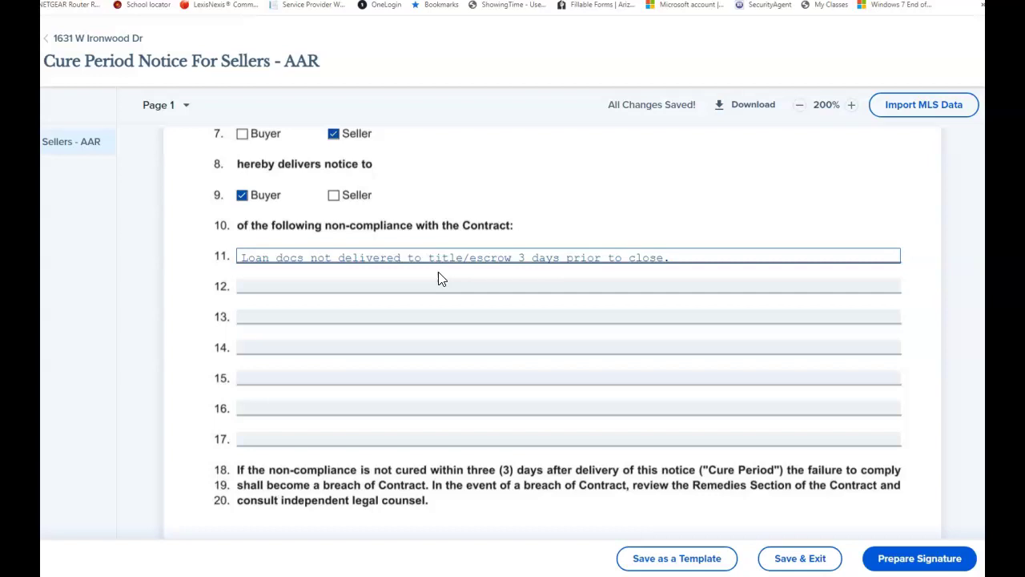
click(428, 261)
click(369, 324)
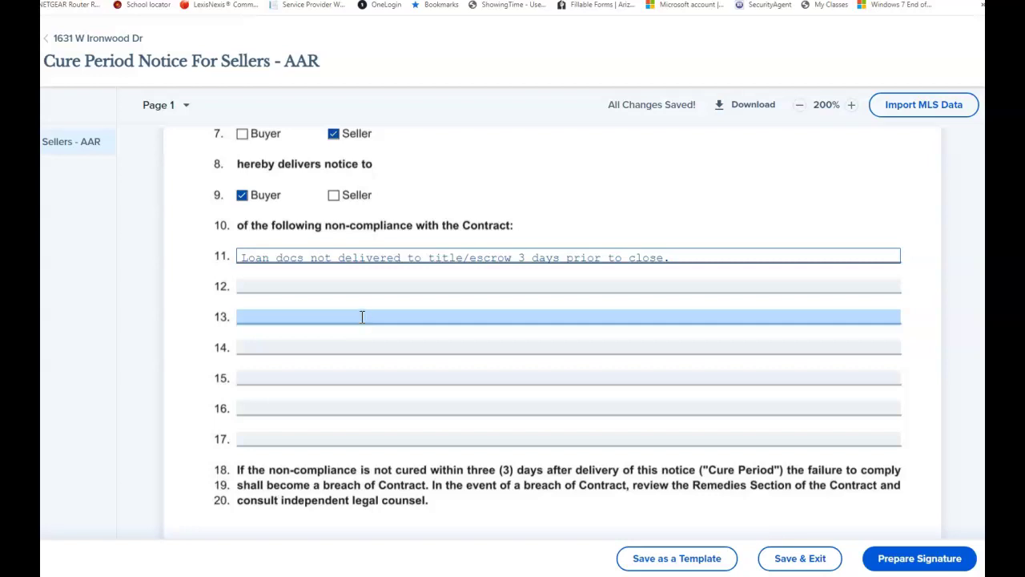
click(352, 309)
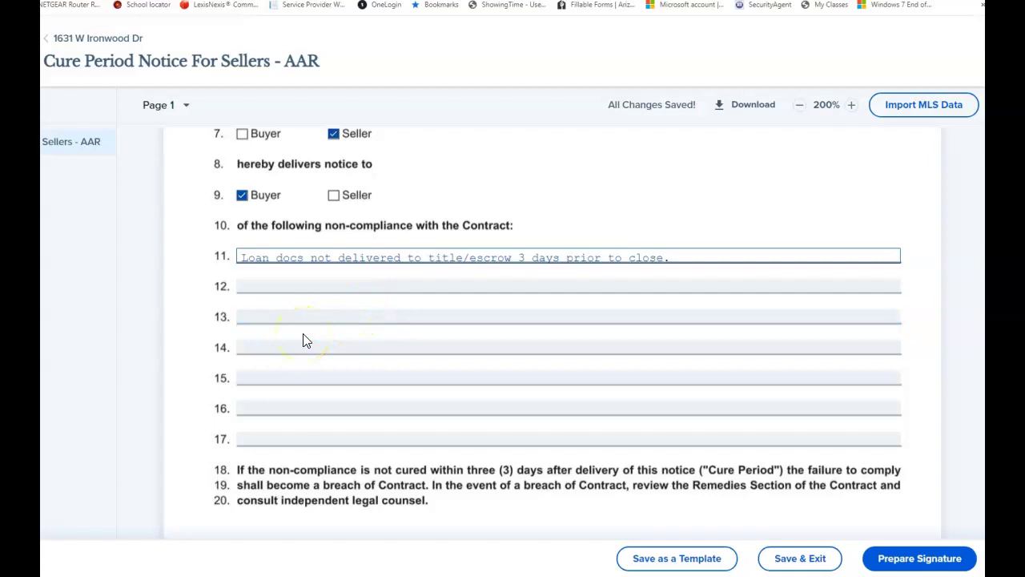
scroll(308, 335, up, 4)
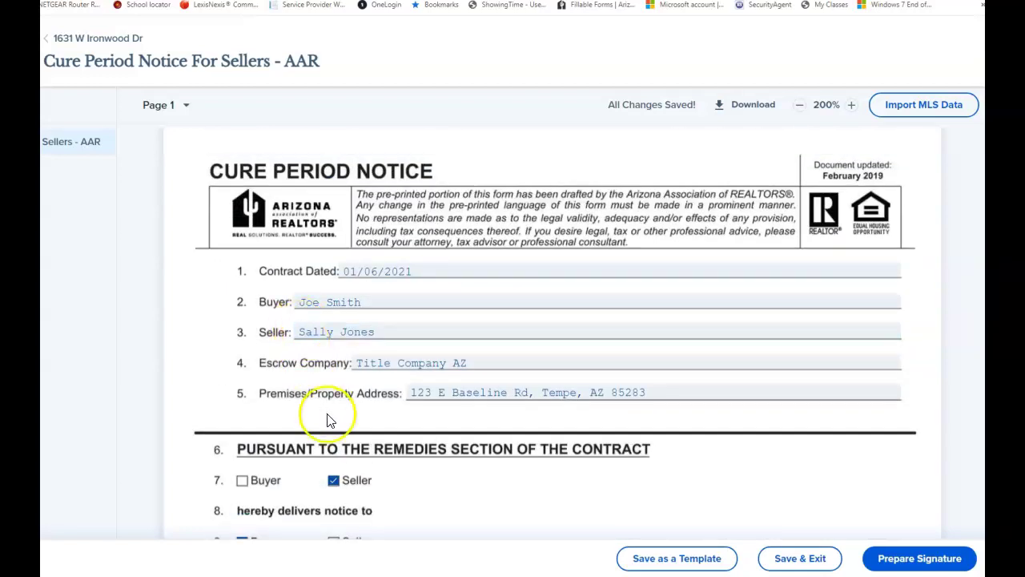
scroll(403, 465, down, 3)
scroll(403, 465, down, 3)
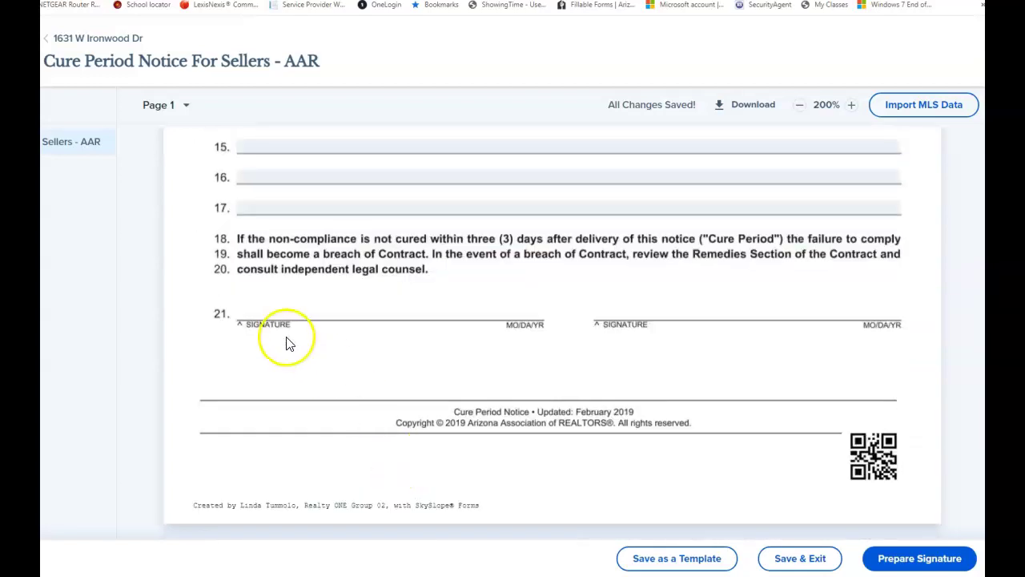
scroll(590, 271, up, 3)
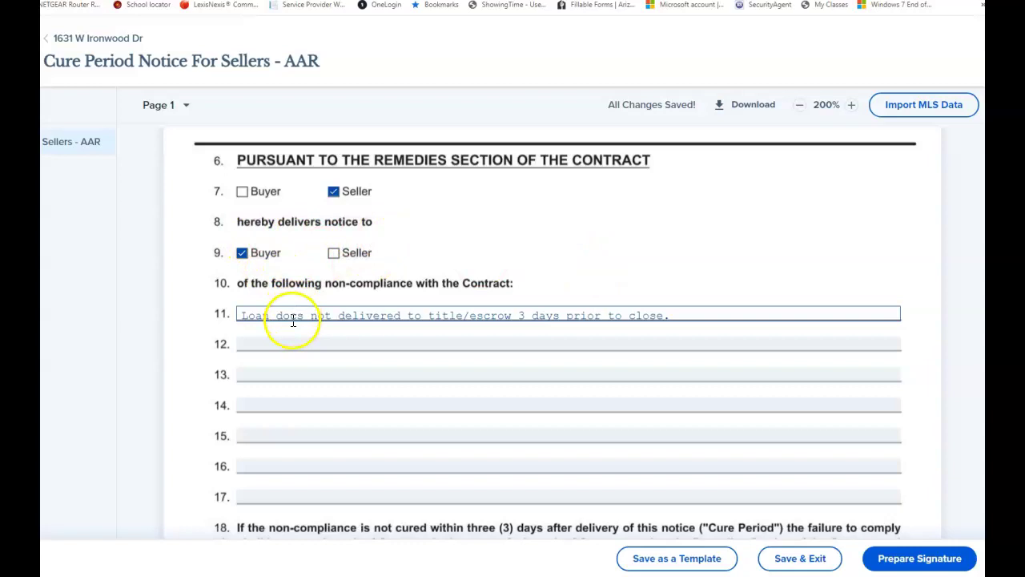
click(317, 337)
click(288, 267)
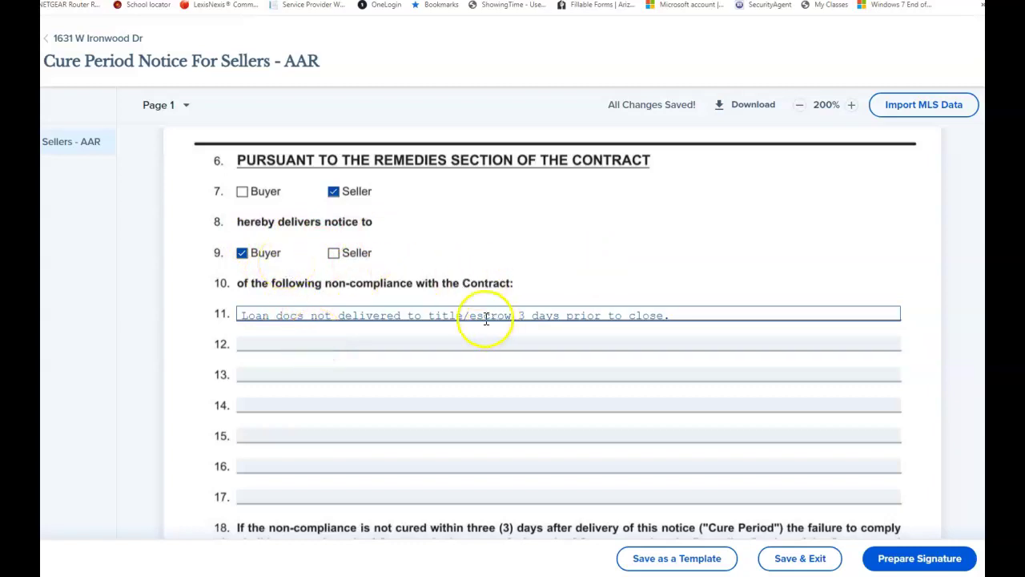
click(531, 350)
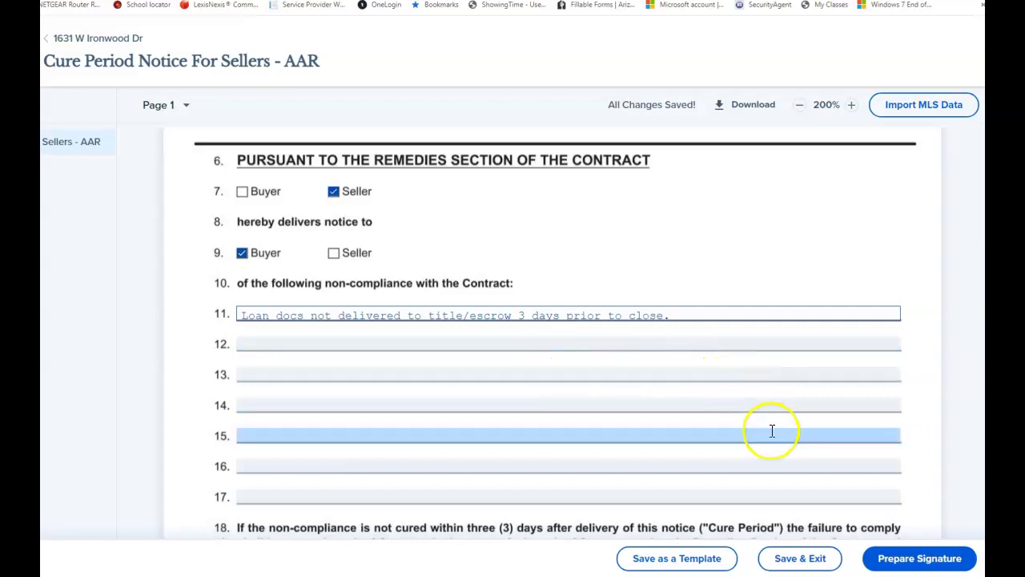
scroll(536, 291, up, 4)
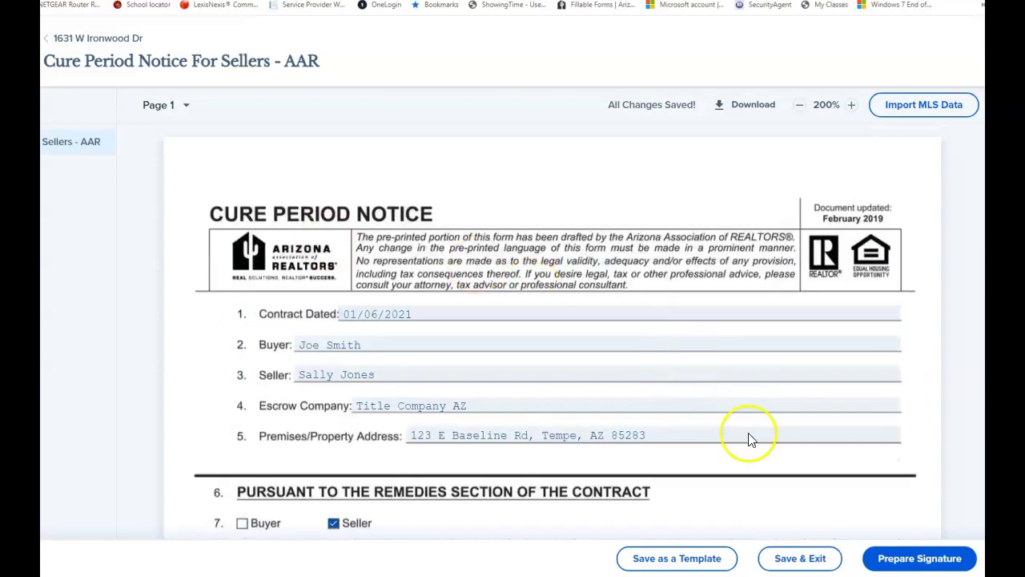